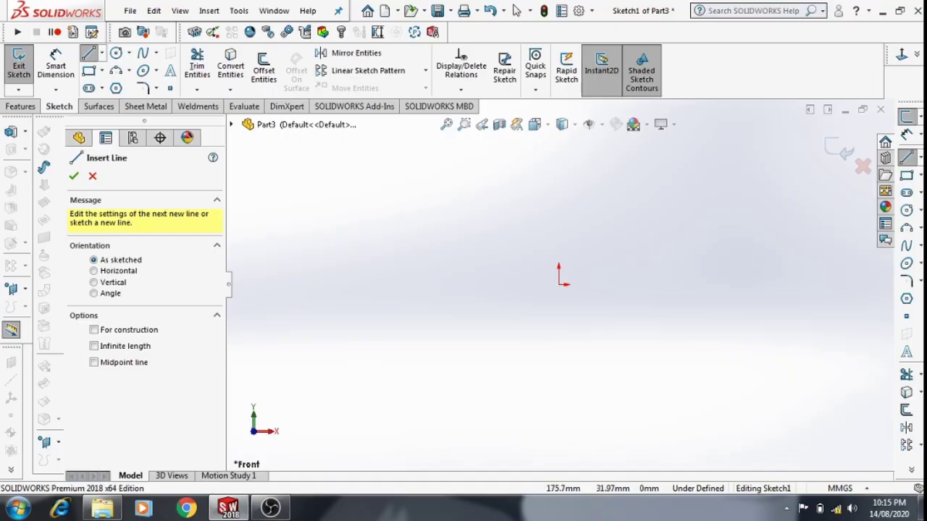
Draw horizontal and vertical construction centerlines crossing at the origin.
{"action": "left_click", "coordinate": [920, 157]}
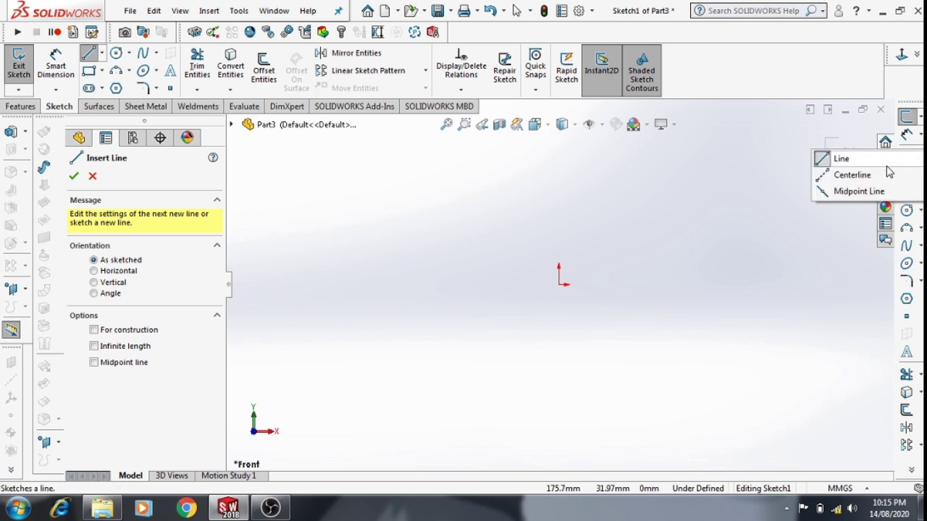
{"action": "left_click", "coordinate": [849, 173]}
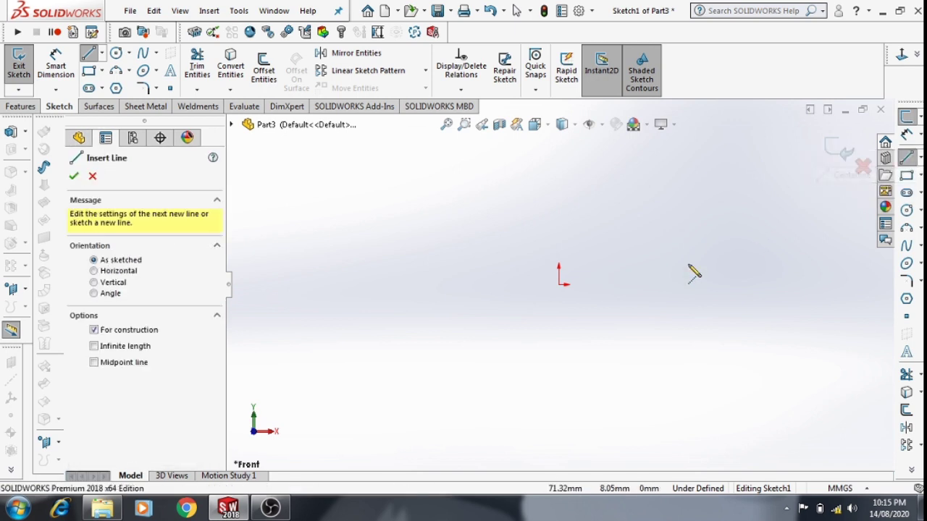
{"action": "left_click", "coordinate": [475, 285]}
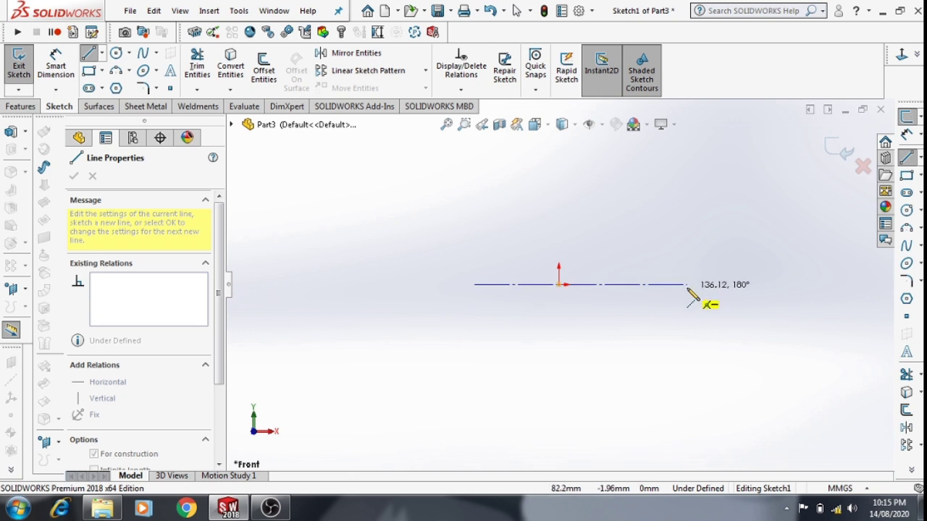
{"action": "left_click", "coordinate": [687, 285]}
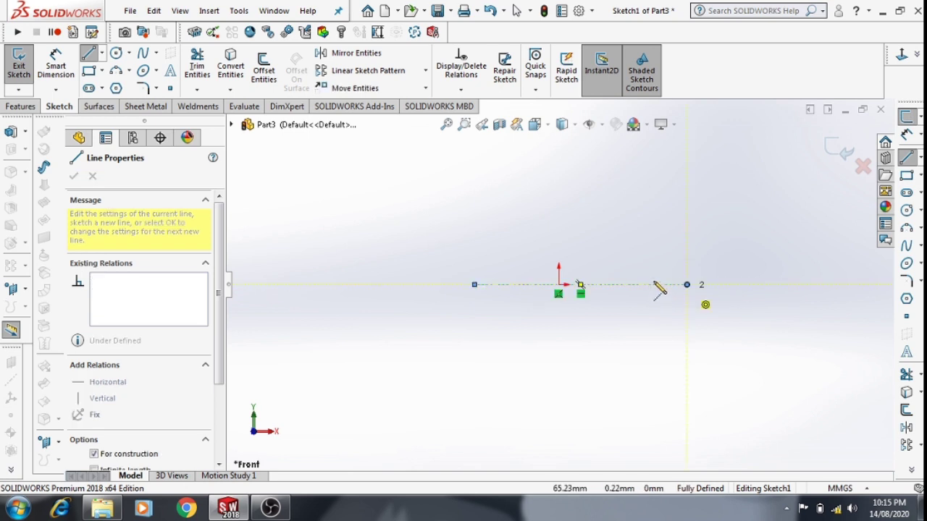
{"action": "left_click", "coordinate": [559, 215]}
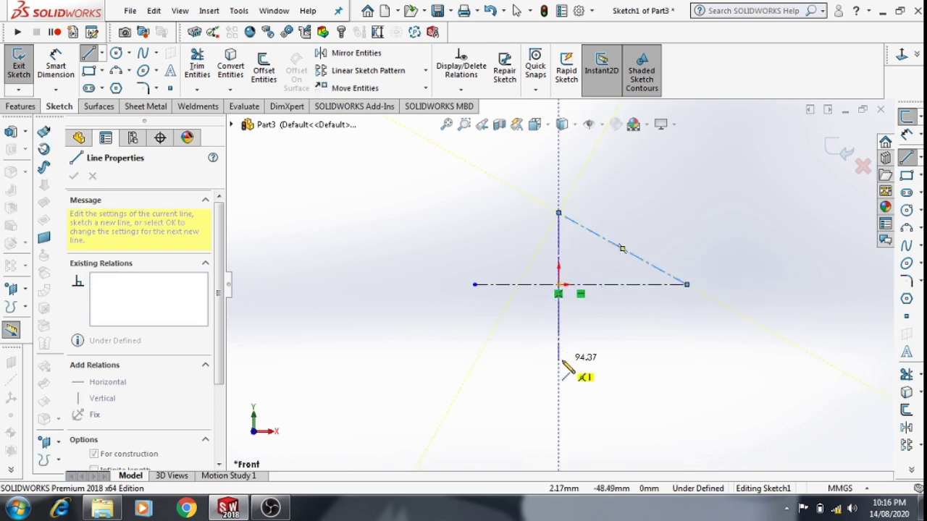
{"action": "left_click", "coordinate": [559, 360]}
{"action": "key", "text": "Escape"}
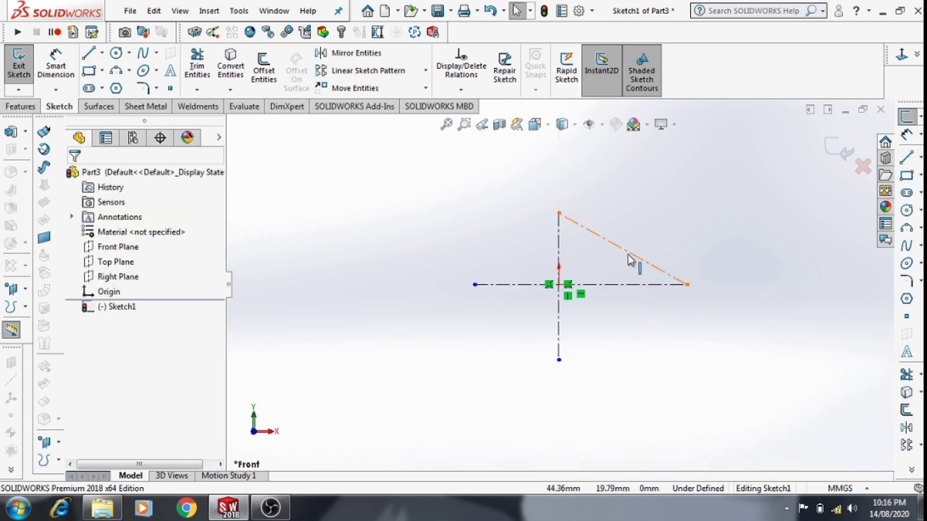
Delete the stray diagonal centerline.
{"action": "left_click", "coordinate": [627, 254]}
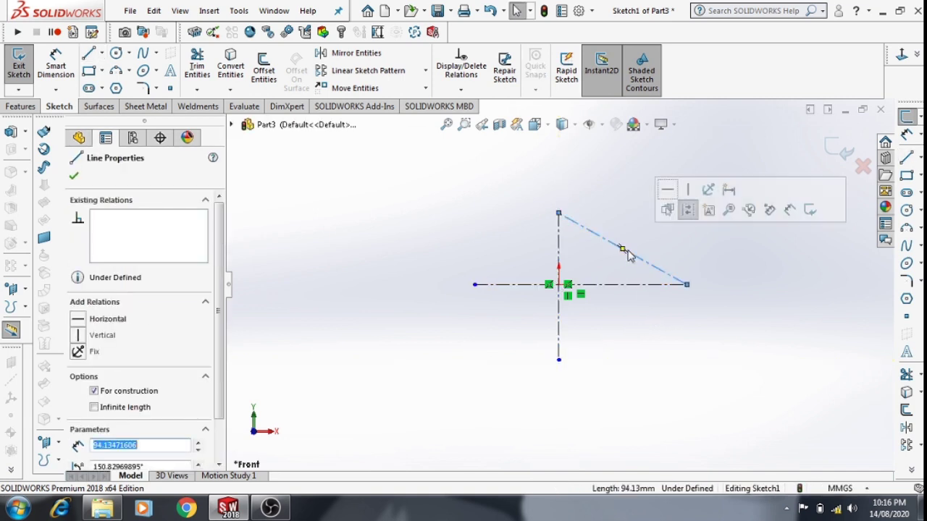
{"action": "key", "text": "Delete"}
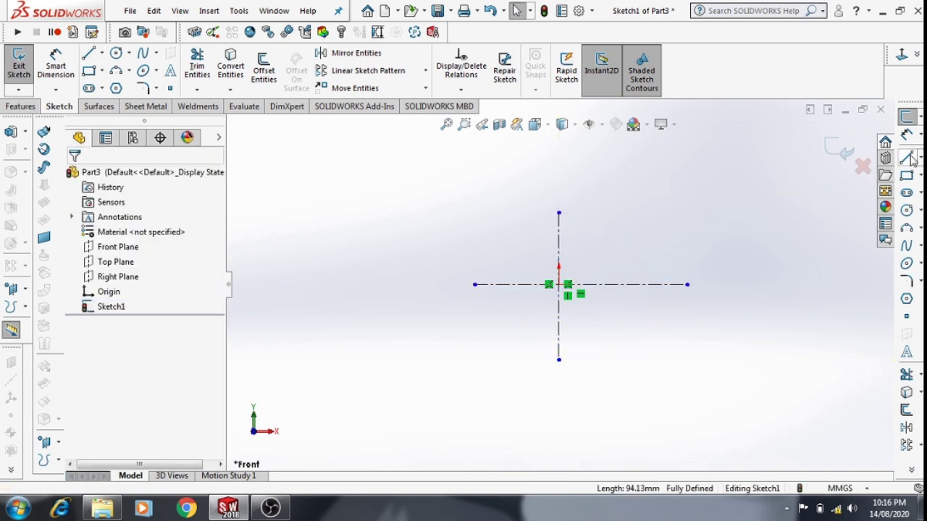
{"action": "left_click", "coordinate": [908, 157]}
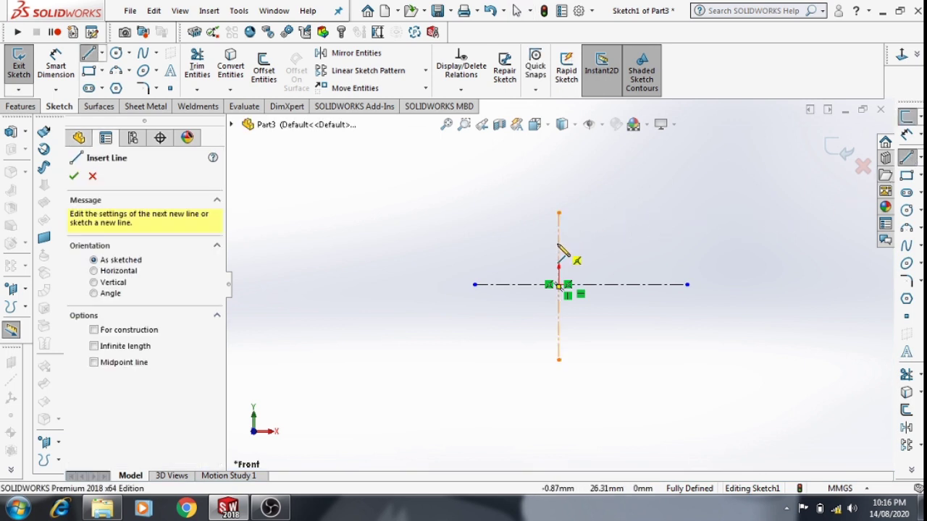
Draw a closed six-line L-shaped outline from the vertical centerline down to the horizontal centerline.
{"action": "left_click", "coordinate": [559, 235]}
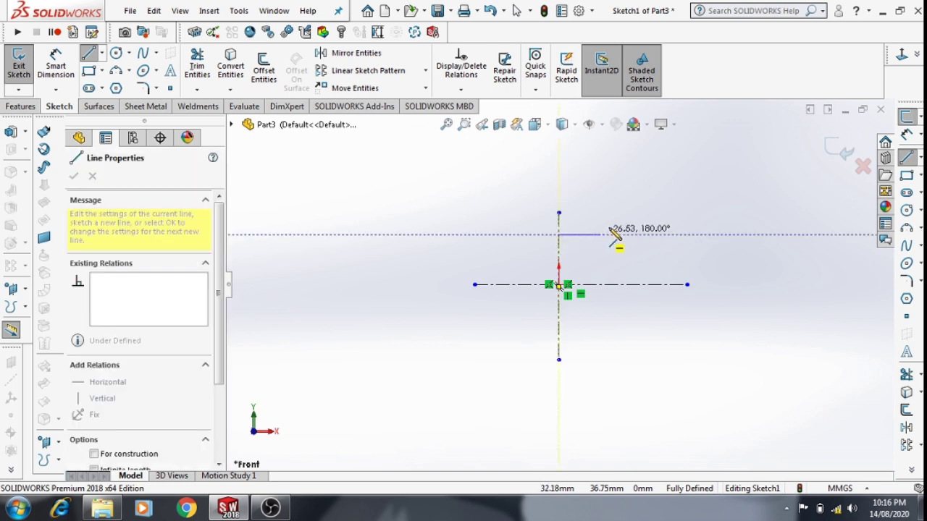
{"action": "left_click", "coordinate": [653, 235]}
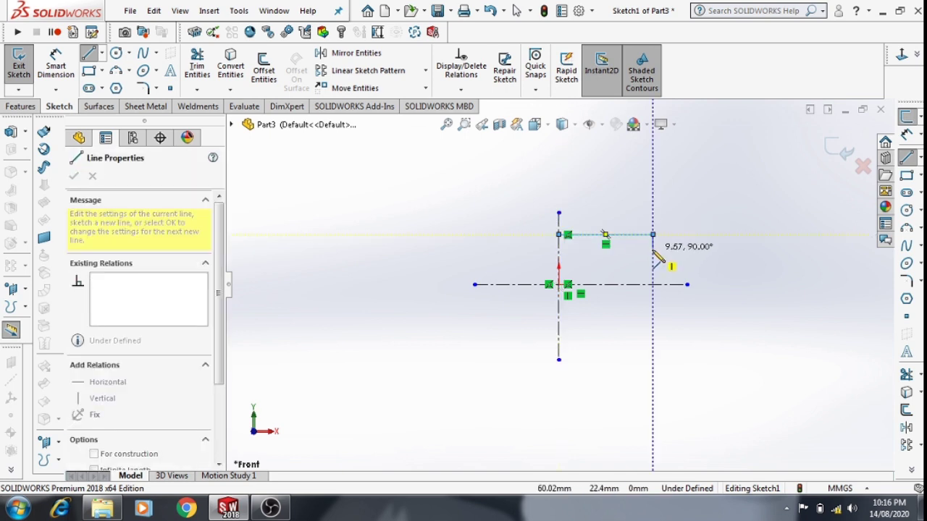
{"action": "left_click", "coordinate": [653, 285]}
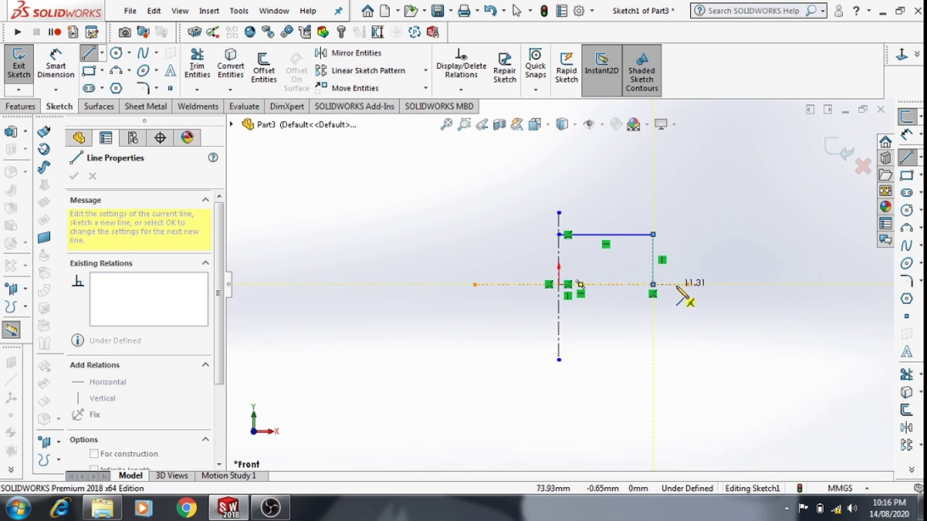
{"action": "left_click", "coordinate": [685, 285]}
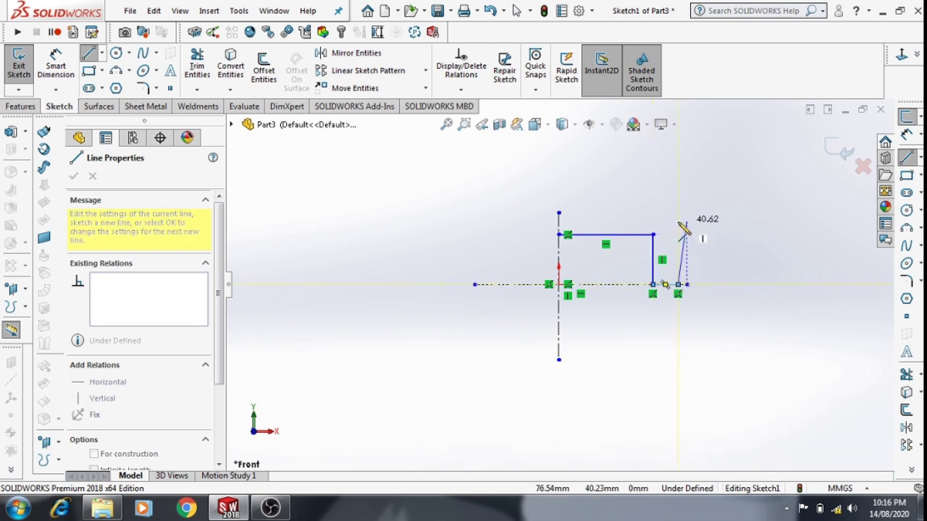
{"action": "left_click", "coordinate": [678, 221]}
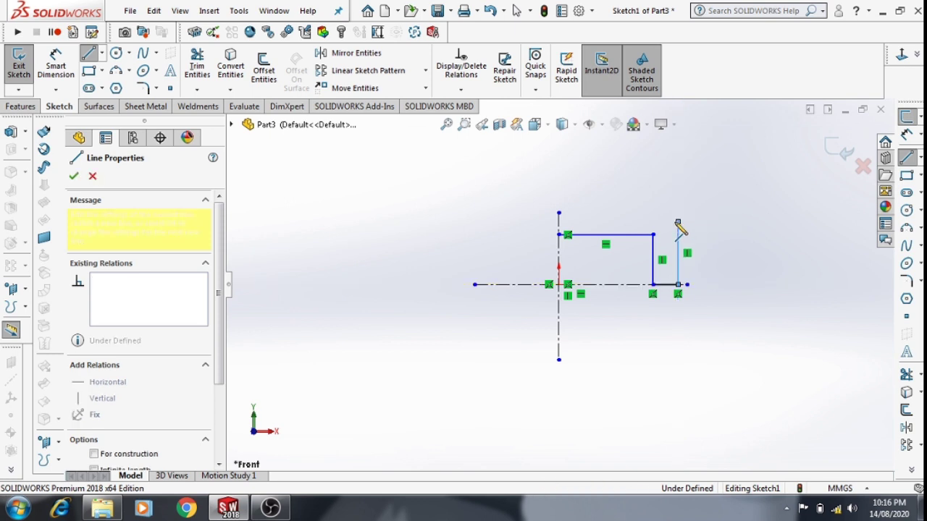
{"action": "left_click", "coordinate": [558, 221]}
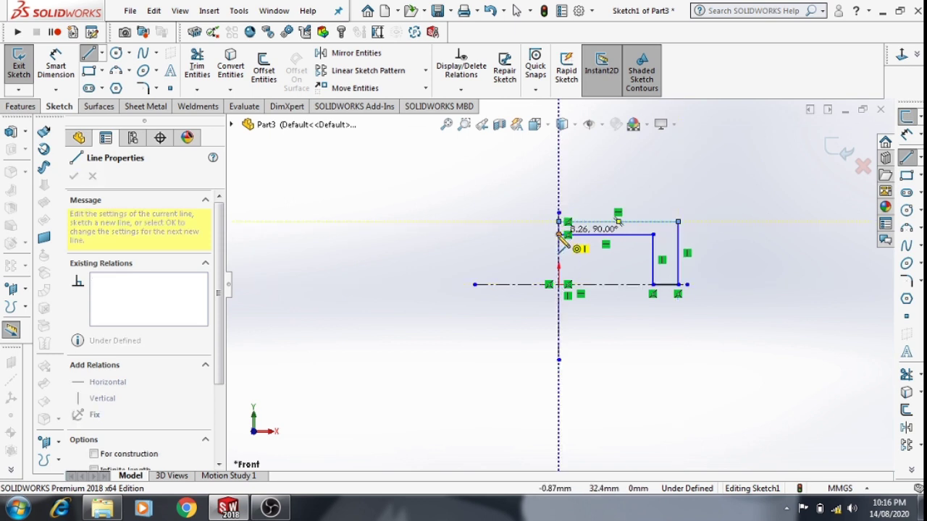
{"action": "left_click", "coordinate": [558, 234]}
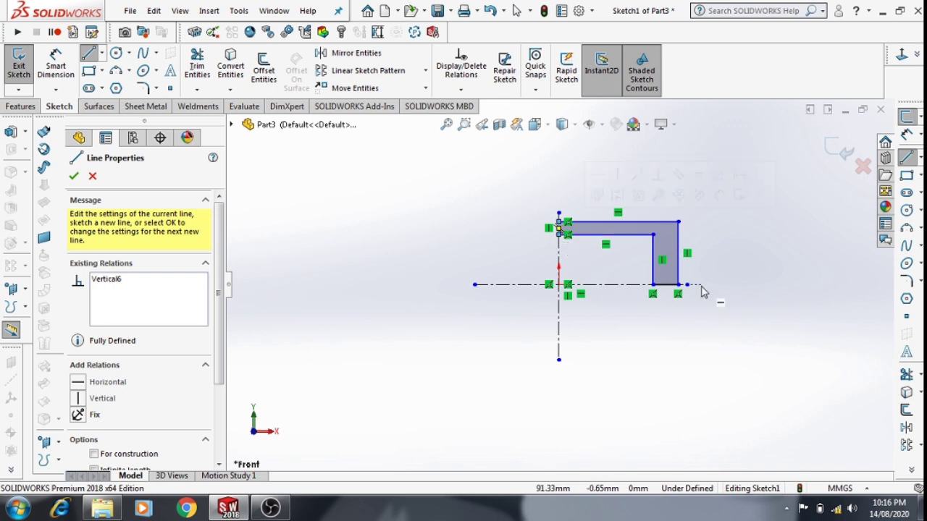
{"action": "key", "text": "Escape"}
{"action": "scroll", "coordinate": [665, 279], "scroll_direction": "down", "scroll_amount": 1}
{"action": "scroll", "coordinate": [751, 252], "scroll_direction": "down", "scroll_amount": 1}
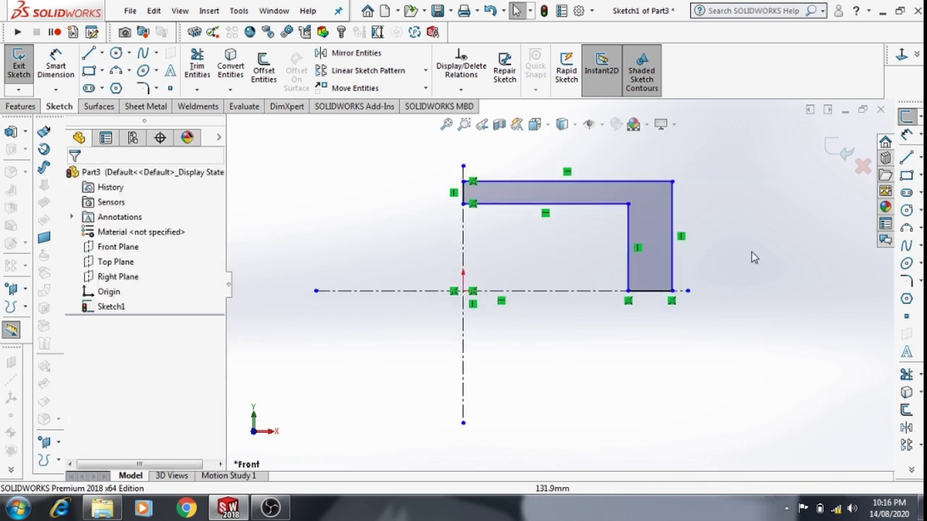
Dimension the bottom edge and the short left edge at 15 mm each.
{"action": "key", "text": "d"}
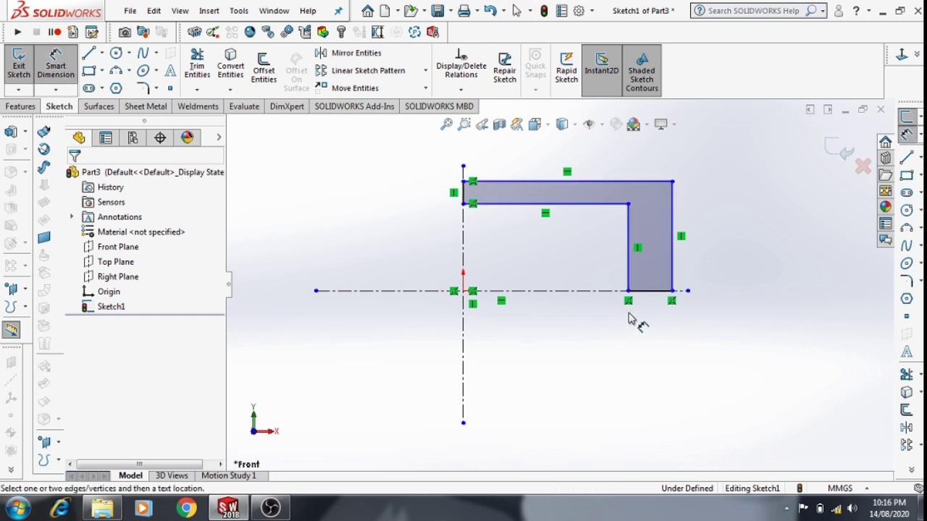
{"action": "left_click", "coordinate": [656, 291]}
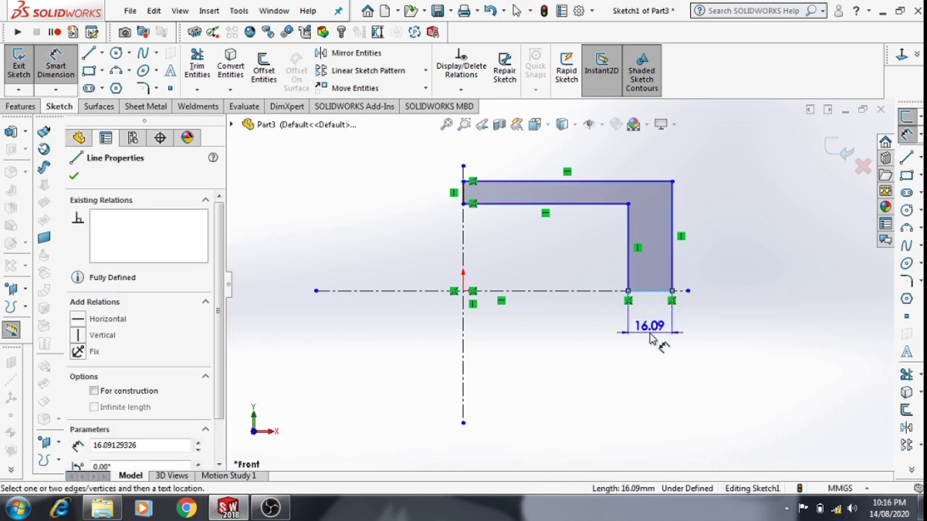
{"action": "left_click", "coordinate": [652, 334]}
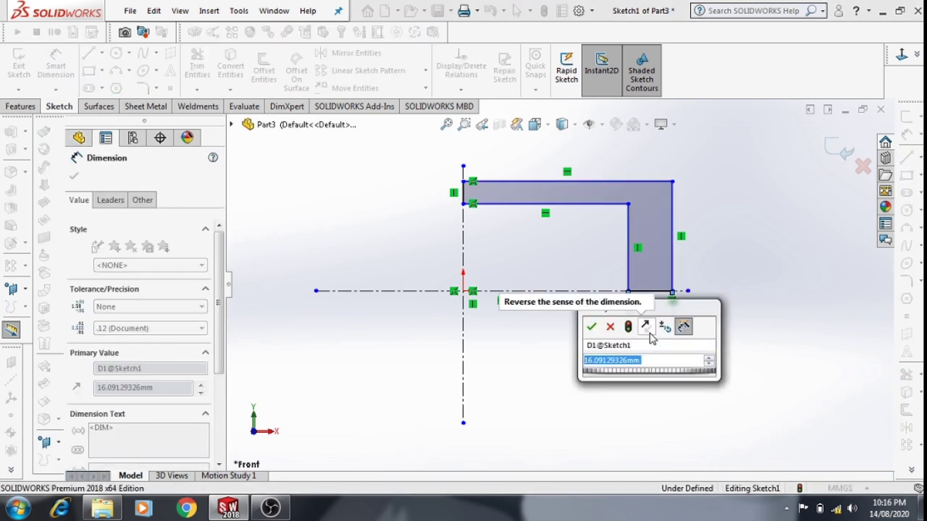
{"action": "type", "text": "15"}
{"action": "key", "text": "Return"}
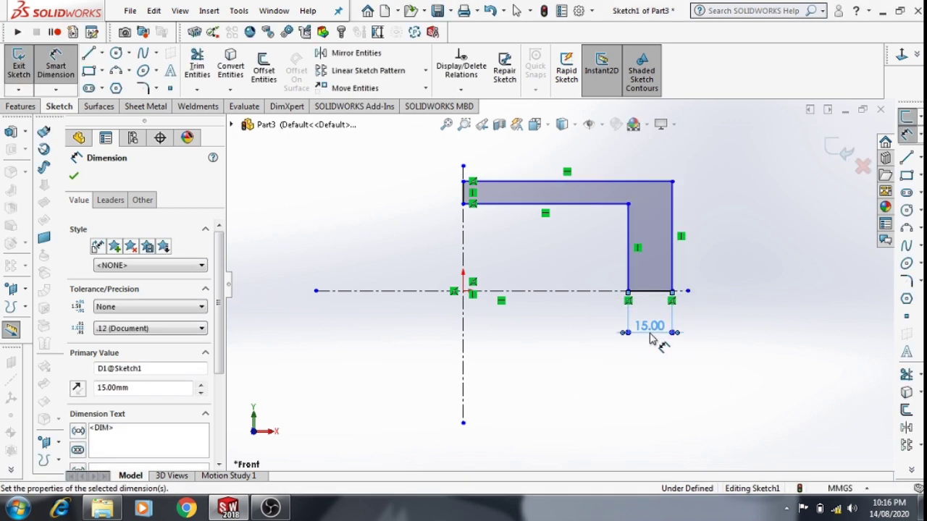
{"action": "left_click", "coordinate": [466, 196]}
{"action": "left_click", "coordinate": [425, 201]}
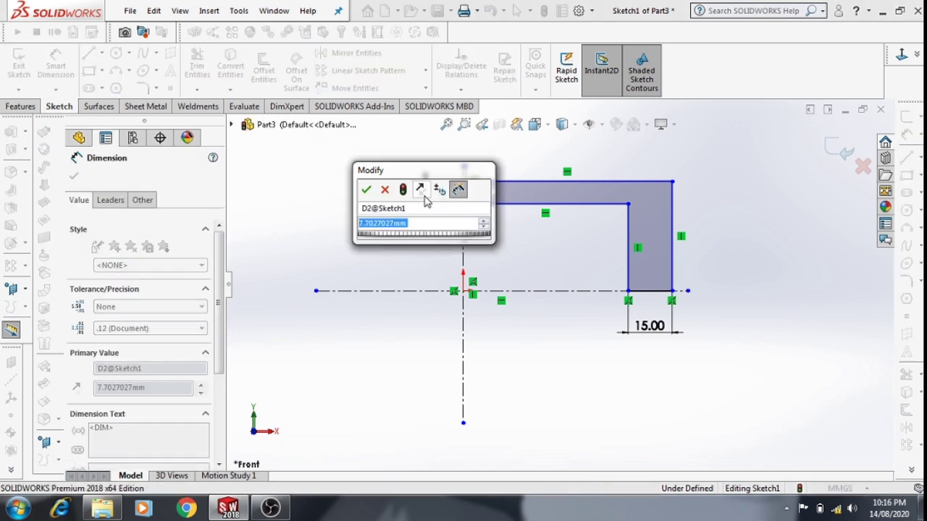
{"action": "type", "text": "15"}
{"action": "key", "text": "Return"}
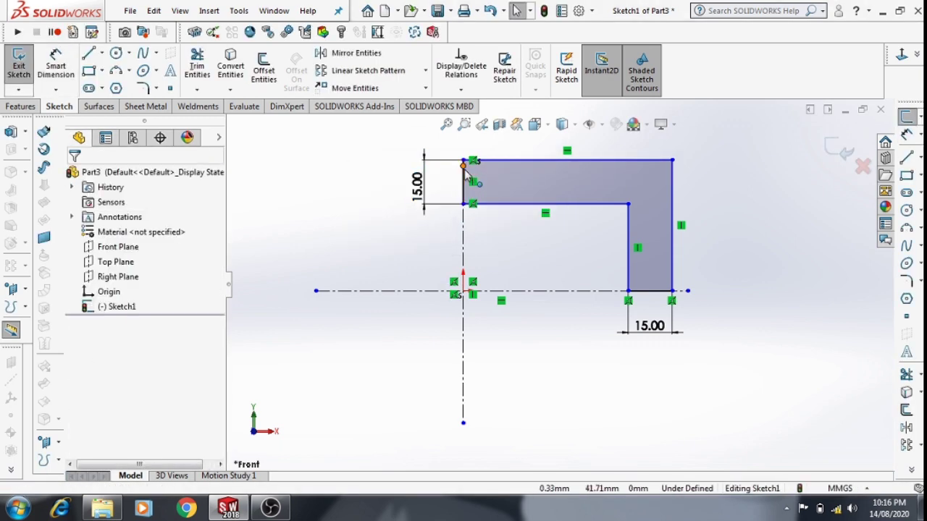
Extend the vertical centerline upward and add the 71.35 overall width dimension.
{"action": "left_click_drag", "start_coordinate": [464, 160], "coordinate": [463, 142]}
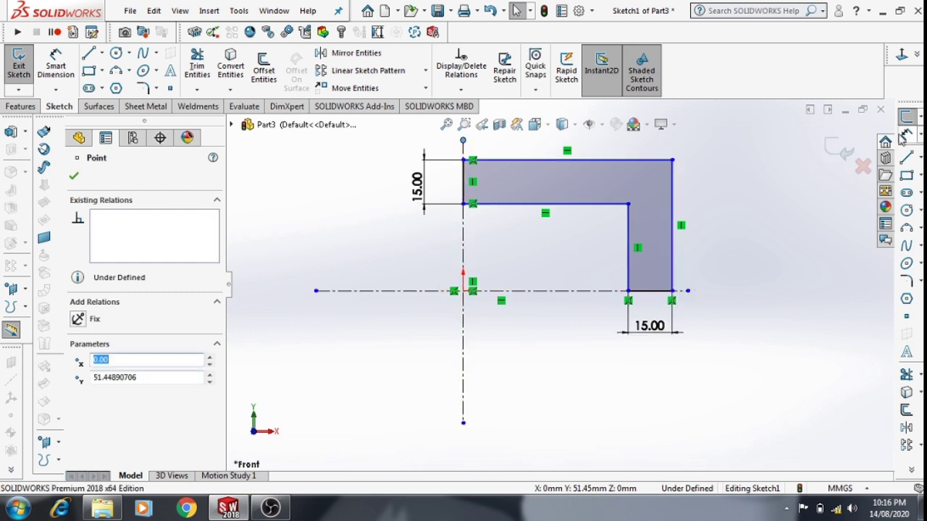
{"action": "key", "text": "d"}
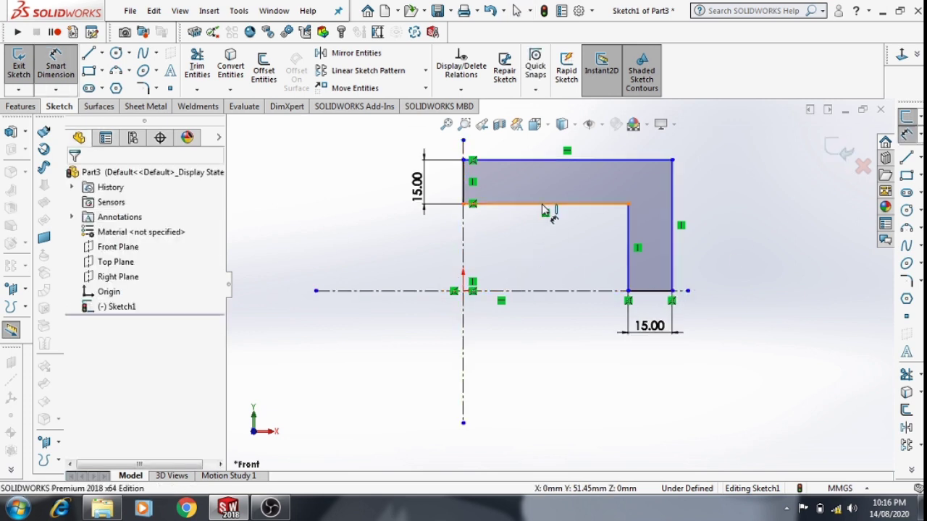
{"action": "left_click", "coordinate": [548, 205]}
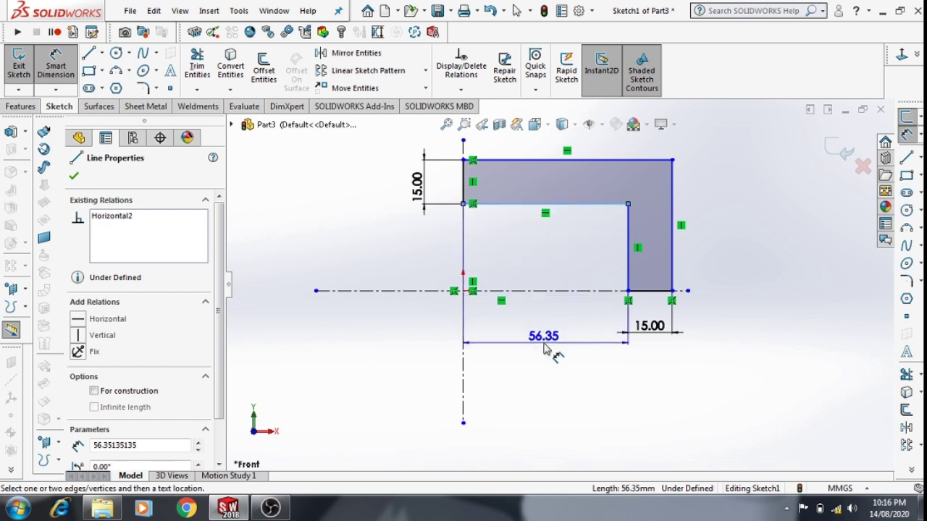
{"action": "key", "text": "Escape"}
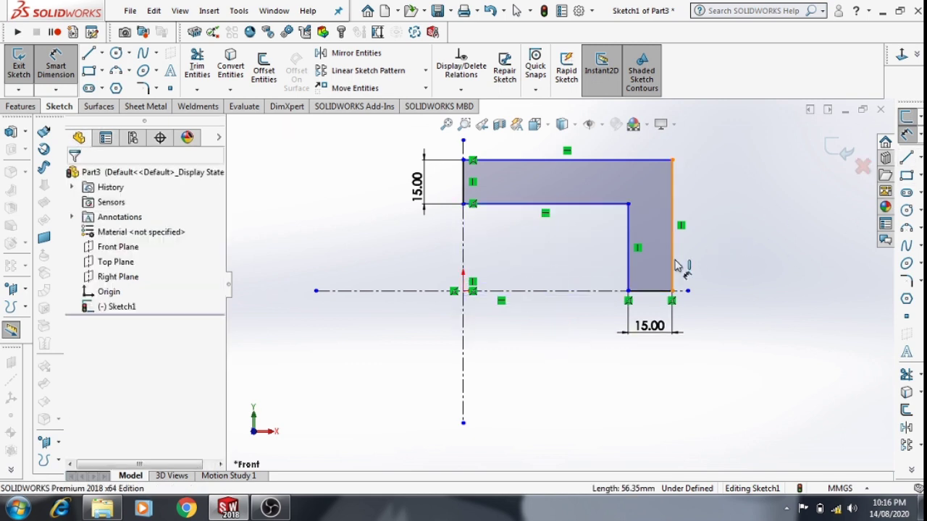
{"action": "left_click", "coordinate": [673, 259]}
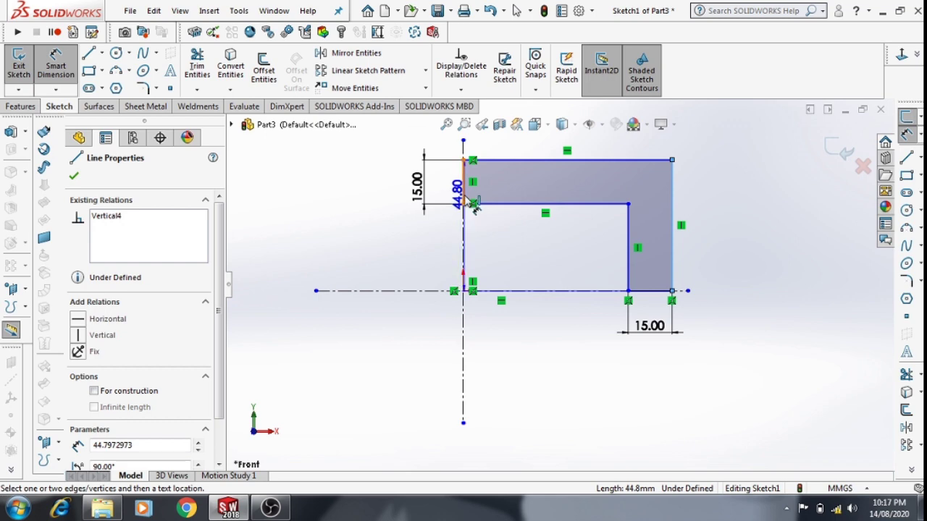
{"action": "left_click", "coordinate": [474, 205]}
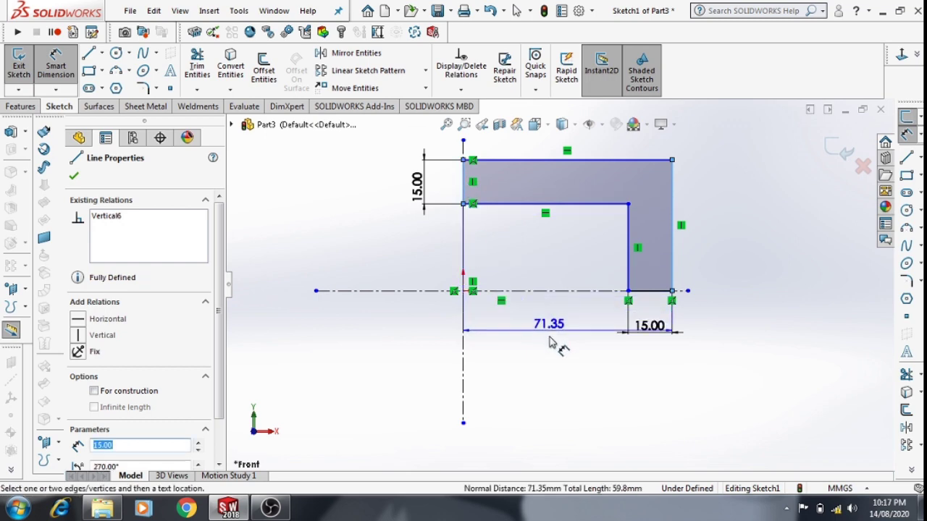
{"action": "left_click", "coordinate": [544, 375]}
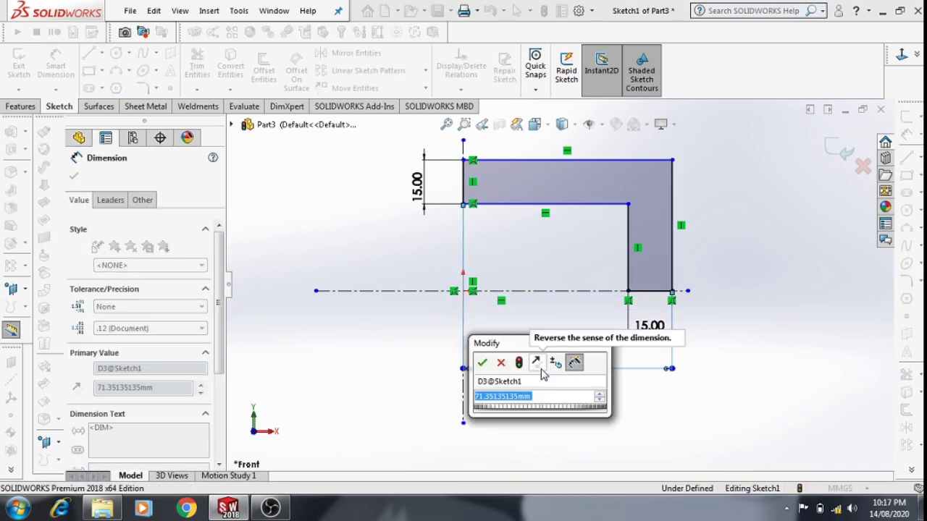
{"action": "type", "text": "5"}
{"action": "type", "text": "50"}
{"action": "key", "text": "Return"}
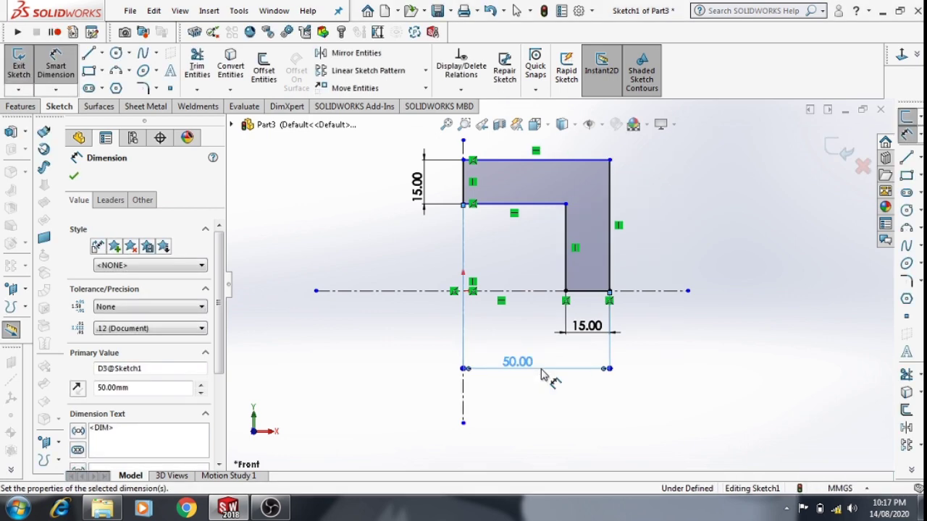
{"action": "key", "text": "Escape"}
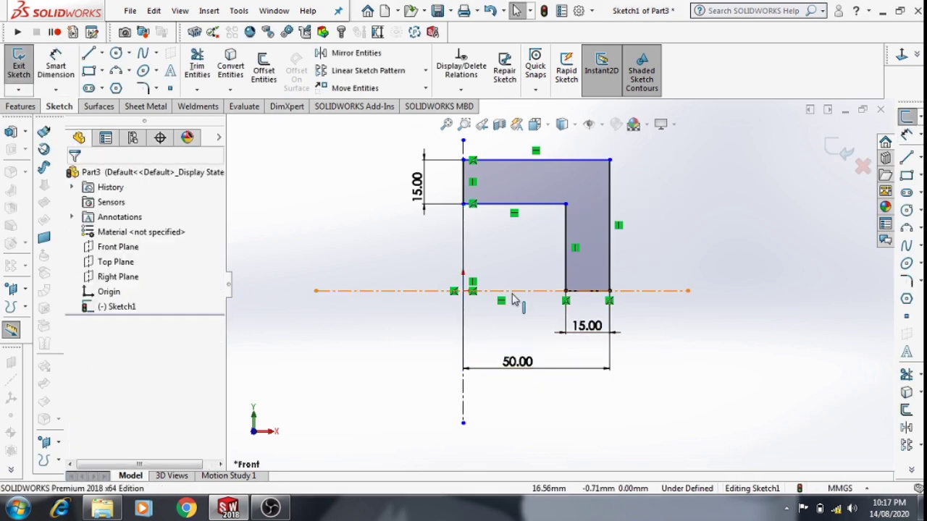
Add a 50 mm vertical dimension from the inner horizontal line.
{"action": "left_click", "coordinate": [514, 205]}
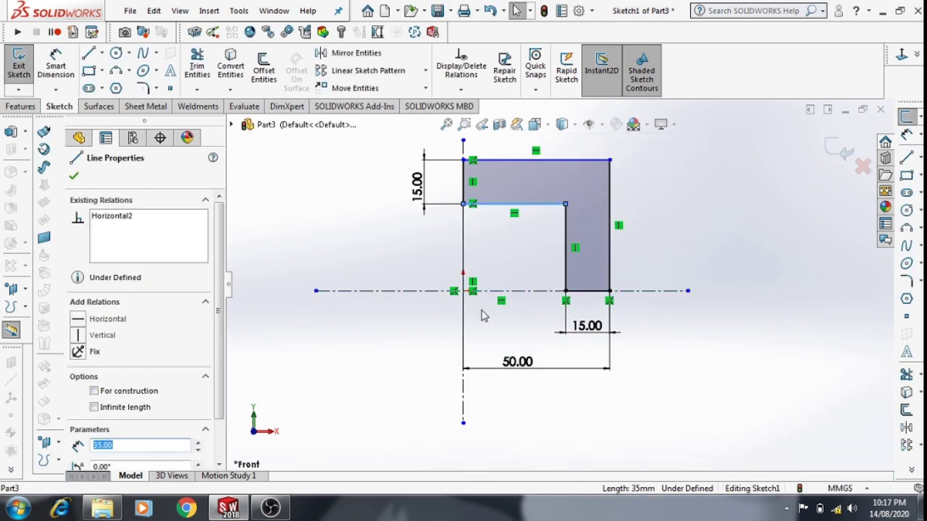
{"action": "key", "text": "d"}
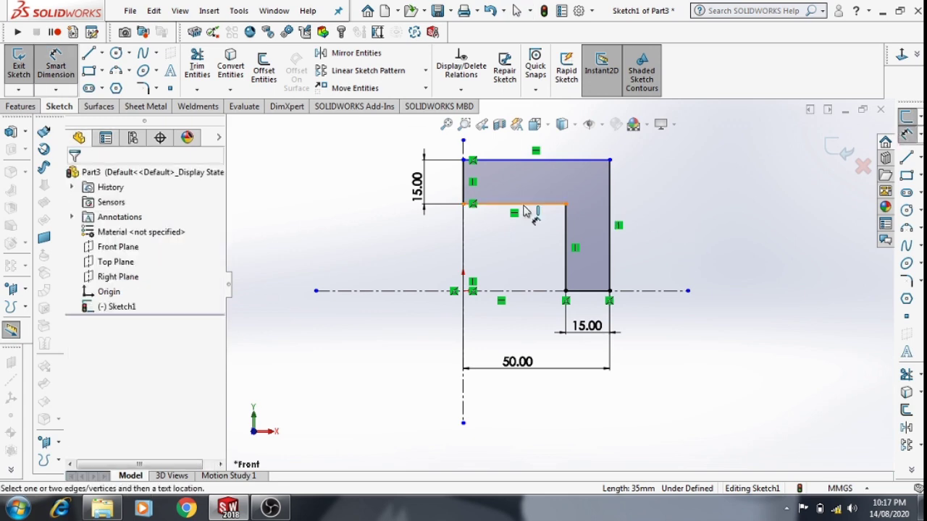
{"action": "left_click", "coordinate": [522, 208]}
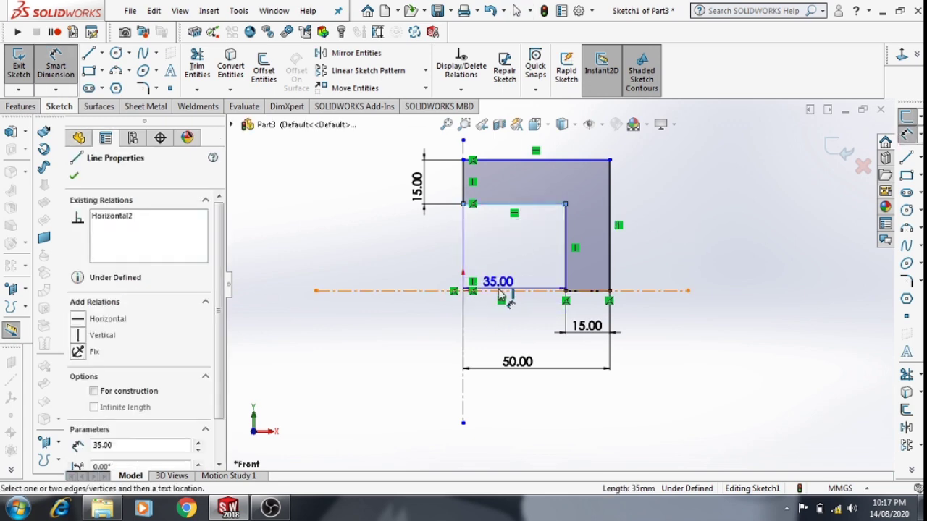
{"action": "left_click", "coordinate": [462, 378]}
{"action": "left_click", "coordinate": [438, 317]}
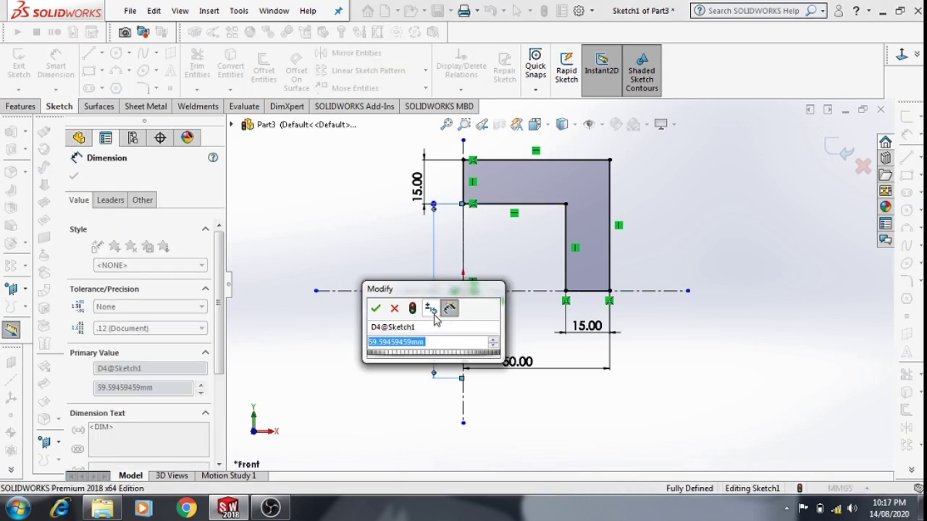
{"action": "type", "text": "50"}
{"action": "key", "text": "Return"}
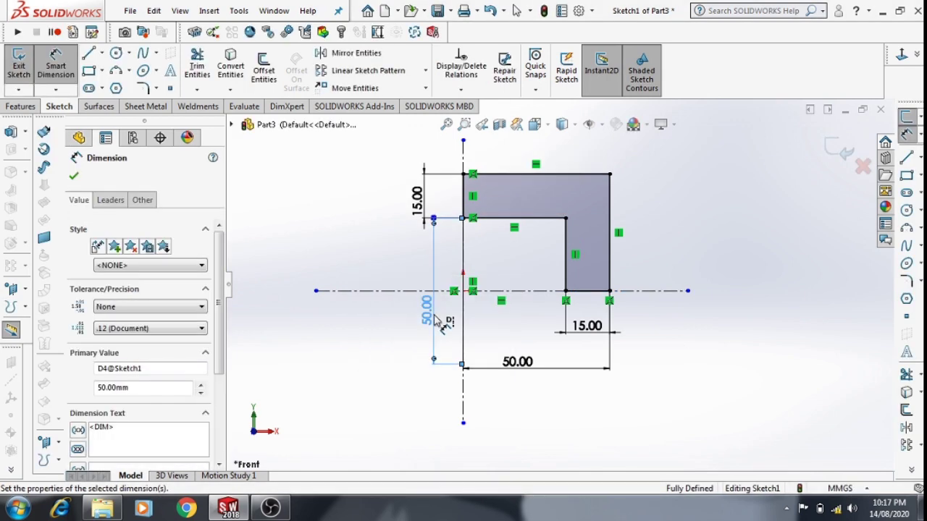
{"action": "key", "text": "Escape"}
{"action": "key", "text": "Escape"}
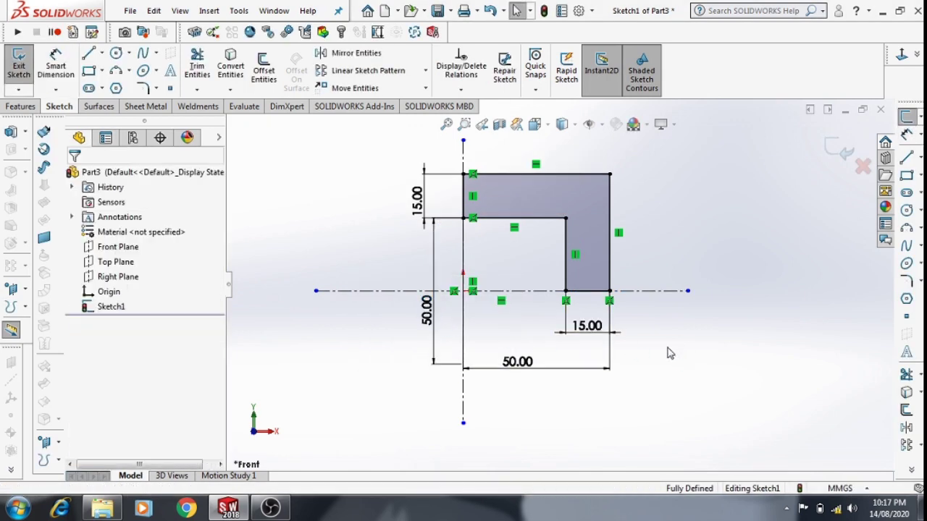
Extrude the L-shaped sketch blind to a 25 mm depth as Boss-Extrude1.
{"action": "left_click", "coordinate": [24, 106]}
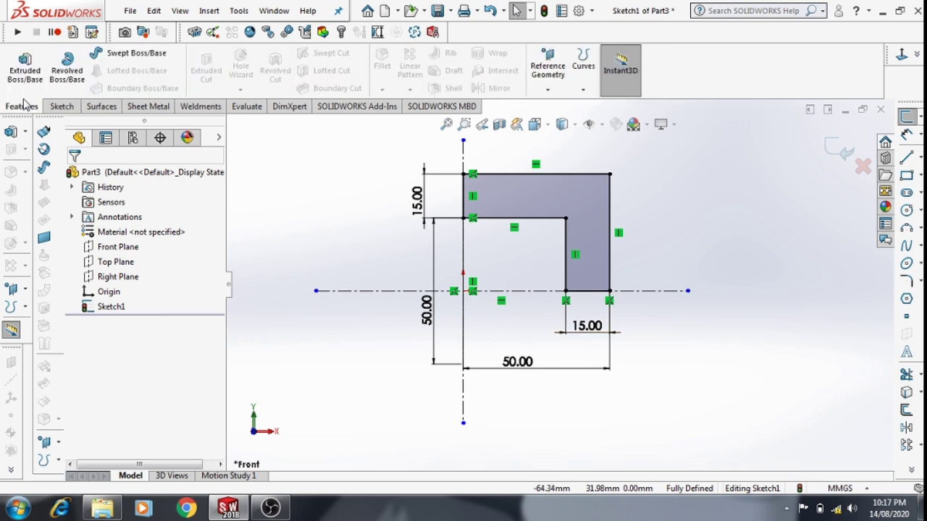
{"action": "left_click", "coordinate": [25, 72]}
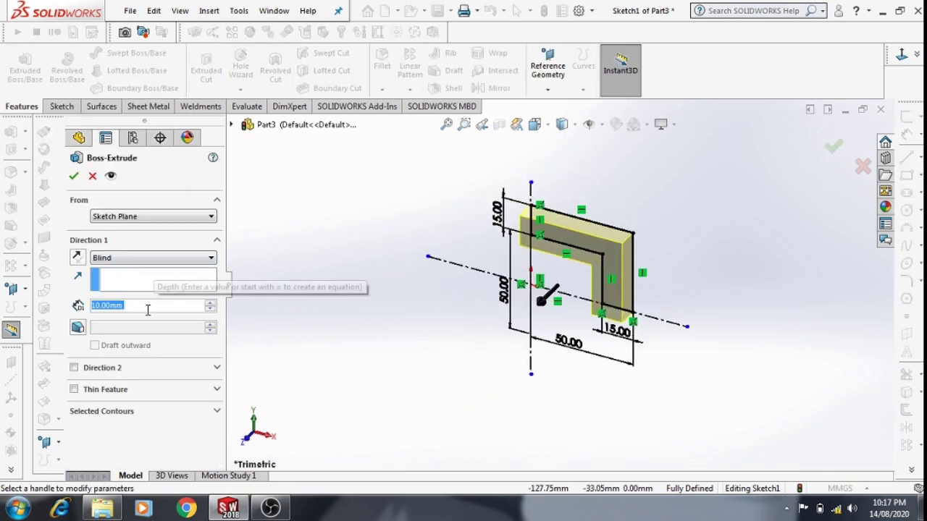
{"action": "type", "text": "25"}
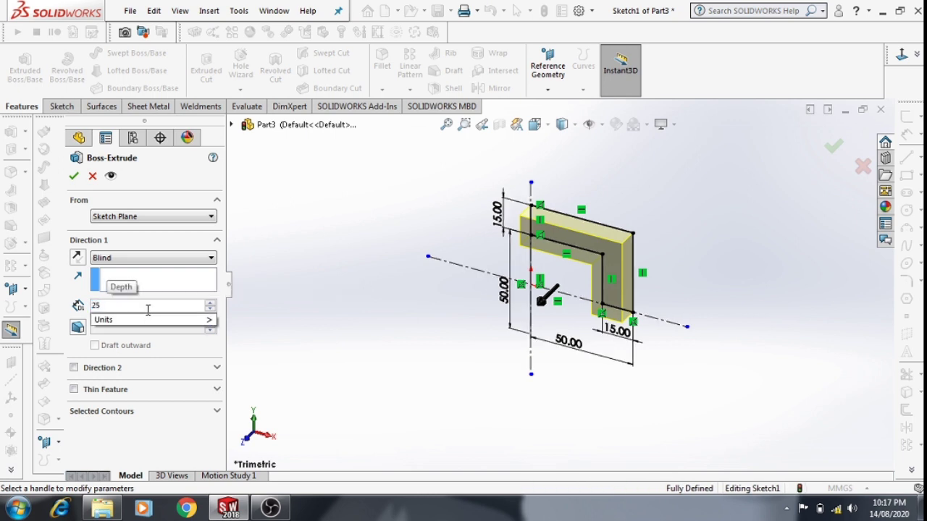
{"action": "key", "text": "Return"}
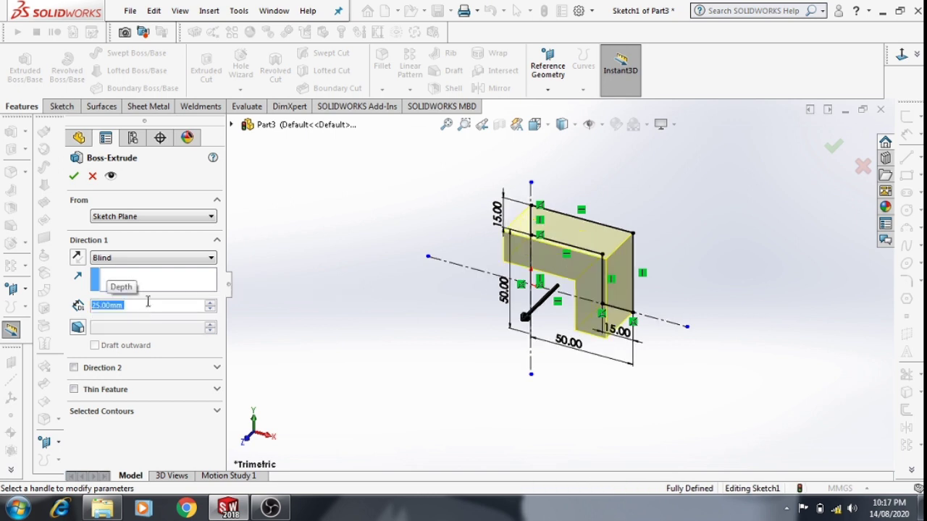
{"action": "left_click", "coordinate": [74, 178]}
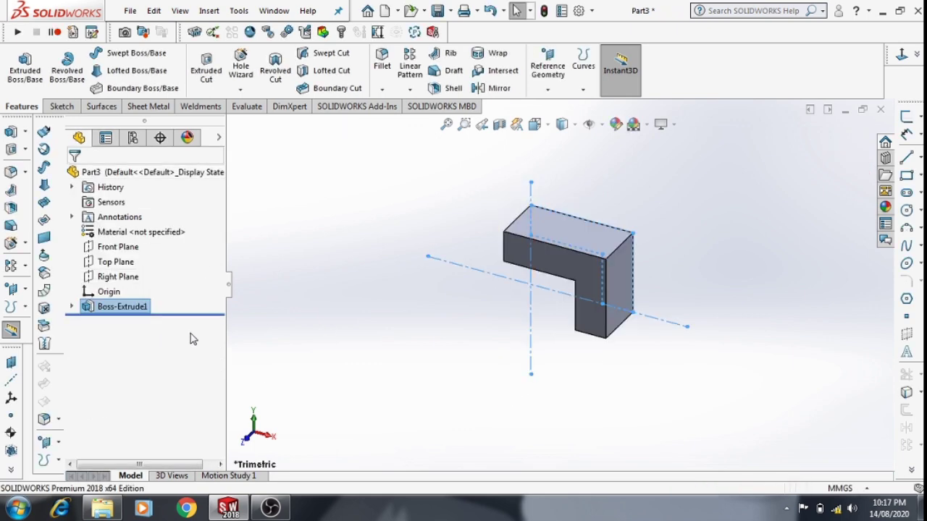
{"action": "mouse_move", "coordinate": [445, 356]}
{"action": "middle_mouse_down"}
{"action": "mouse_move", "coordinate": [475, 217]}
{"action": "mouse_move", "coordinate": [476, 249]}
{"action": "middle_mouse_up"}
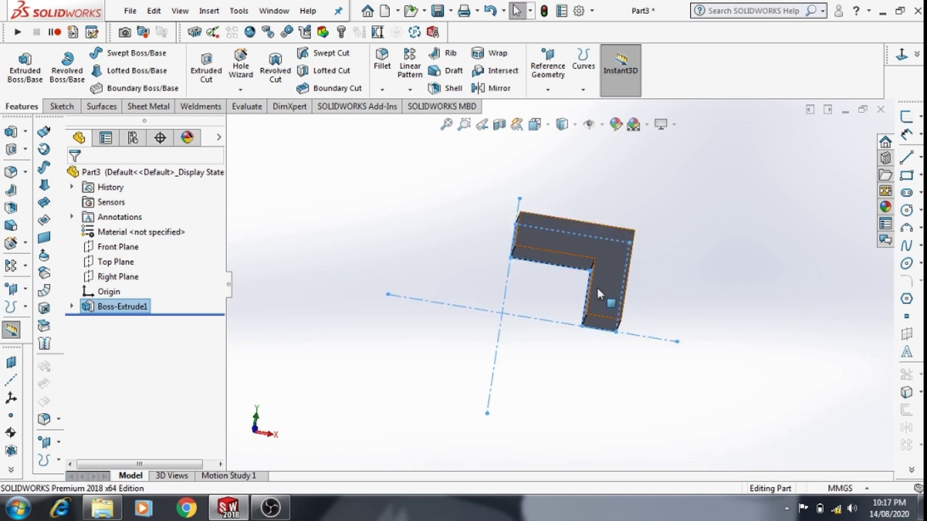
{"action": "scroll", "coordinate": [577, 303], "scroll_direction": "down", "scroll_amount": 2}
{"action": "key", "text": "ctrl+7"}
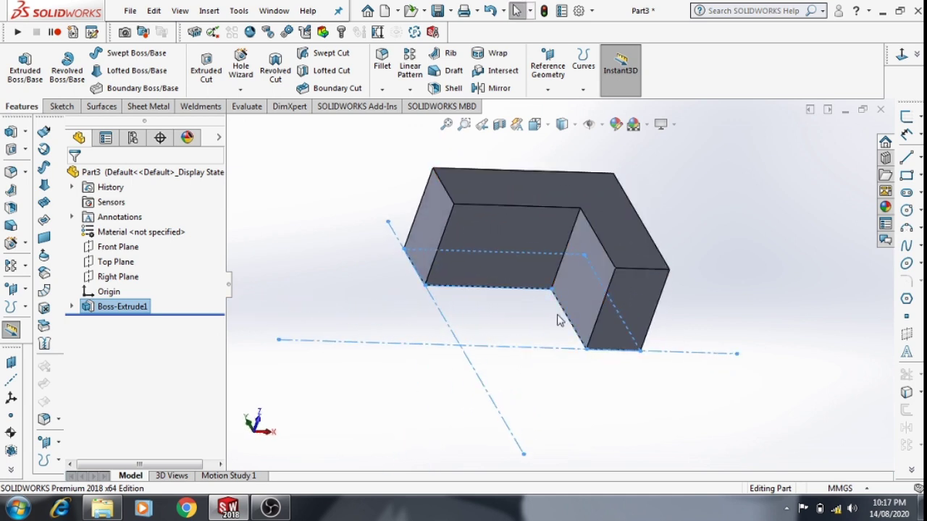
{"action": "left_click", "coordinate": [498, 340]}
{"action": "middle_click_drag", "start_coordinate": [396, 317], "coordinate": [387, 300]}
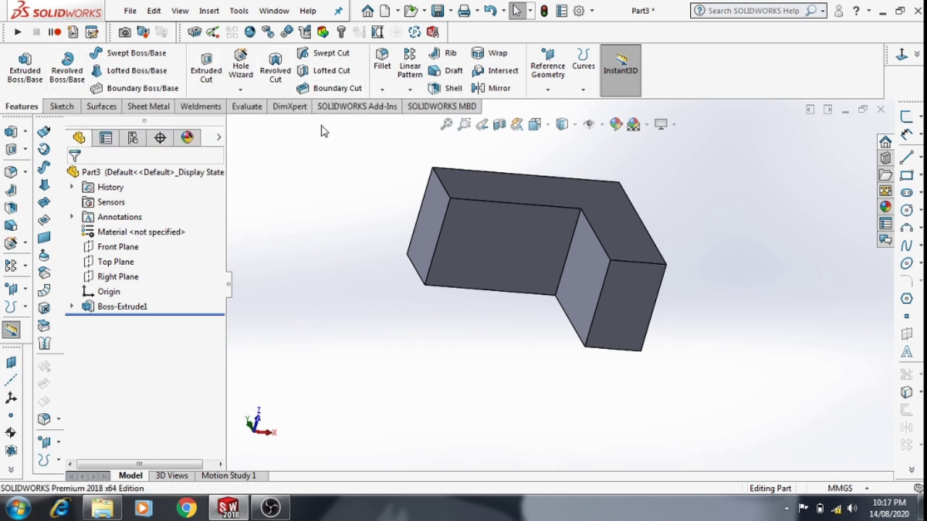
Draft four side faces of the block at 5° using the bottom face as neutral plane.
{"action": "left_click", "coordinate": [449, 76]}
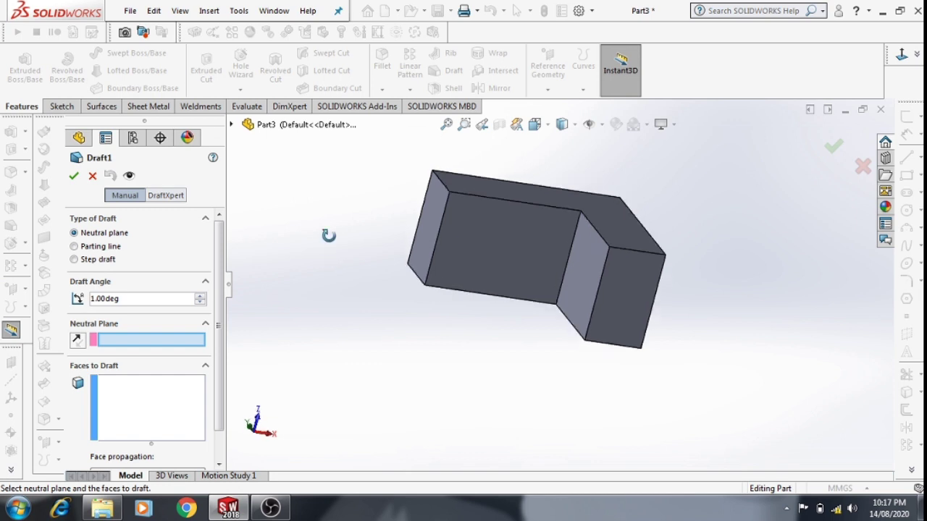
{"action": "middle_click_drag", "start_coordinate": [329, 261], "coordinate": [505, 276]}
{"action": "left_click", "coordinate": [574, 323]}
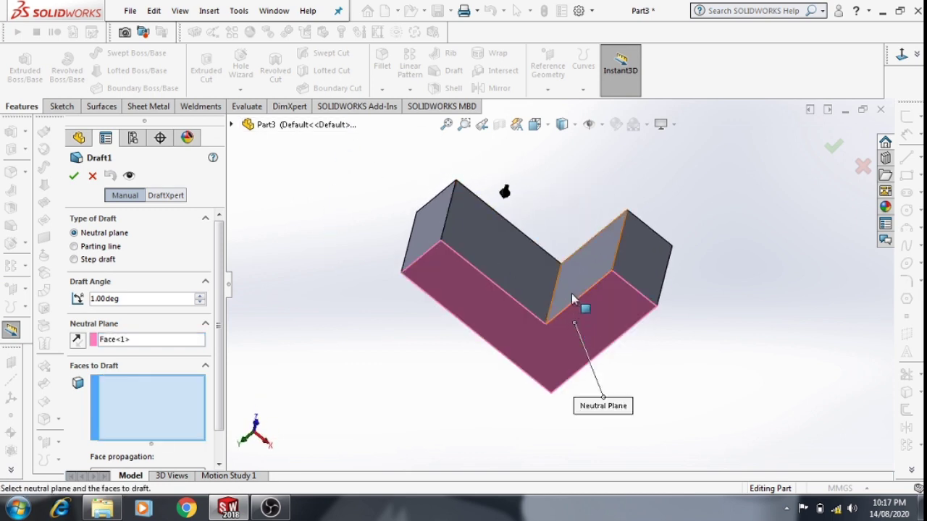
{"action": "left_click", "coordinate": [571, 286]}
{"action": "left_click", "coordinate": [532, 286]}
{"action": "mouse_move", "coordinate": [472, 282]}
{"action": "middle_mouse_down"}
{"action": "mouse_move", "coordinate": [399, 302]}
{"action": "mouse_move", "coordinate": [366, 286]}
{"action": "middle_mouse_up"}
{"action": "middle_click_drag", "start_coordinate": [520, 307], "coordinate": [548, 310]}
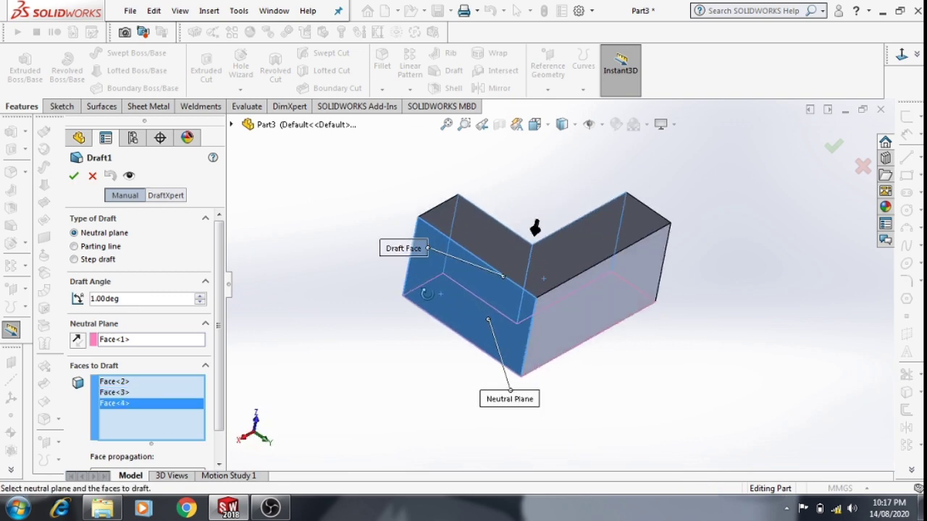
{"action": "left_click", "coordinate": [553, 307]}
{"action": "left_click", "coordinate": [553, 305]}
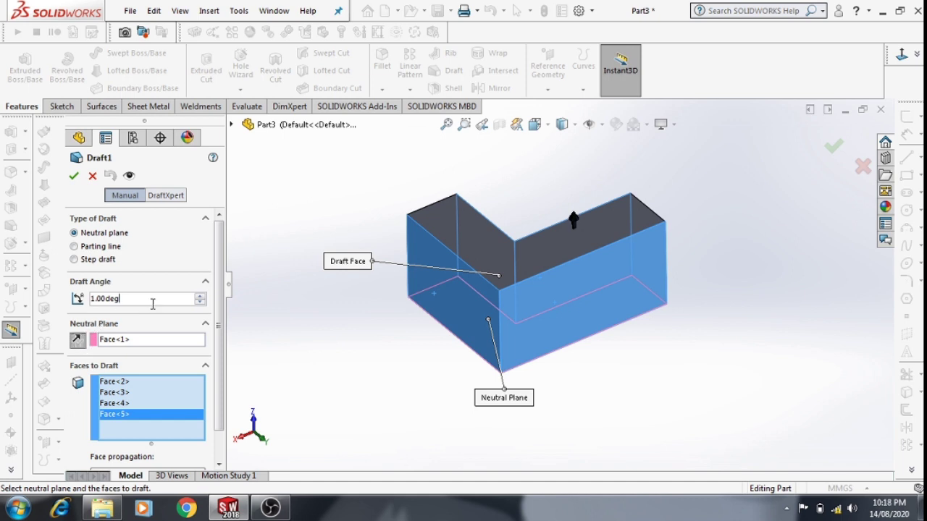
{"action": "type", "text": "5"}
{"action": "key", "text": "Return"}
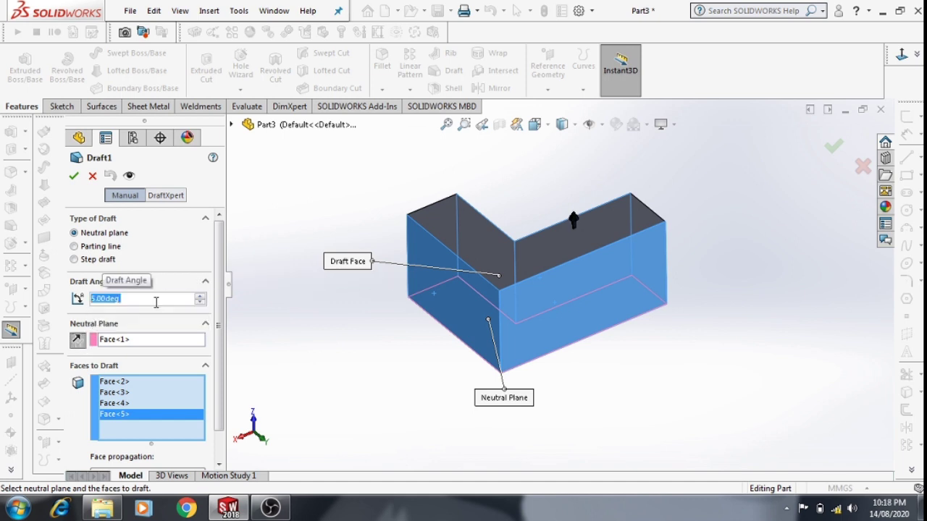
{"action": "left_click", "coordinate": [73, 176]}
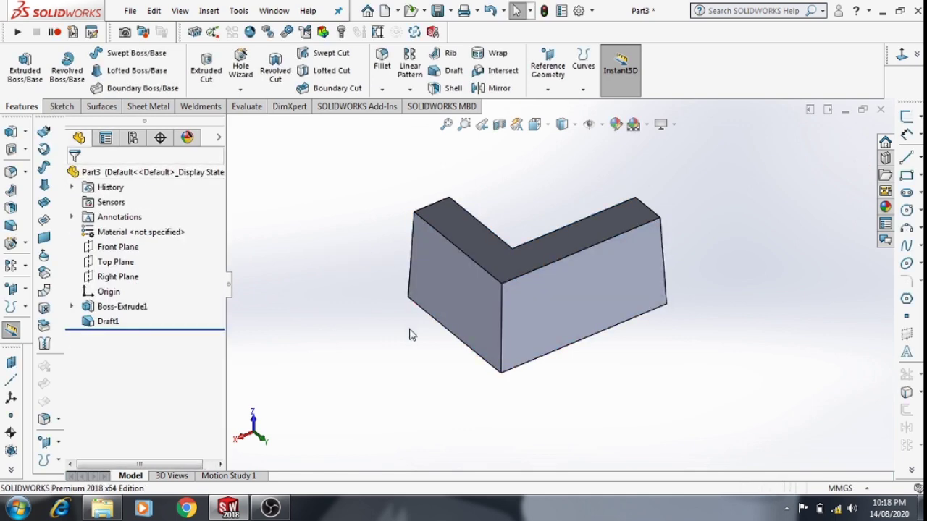
{"action": "mouse_move", "coordinate": [410, 335]}
{"action": "middle_mouse_down"}
{"action": "mouse_move", "coordinate": [565, 355]}
{"action": "mouse_move", "coordinate": [582, 250]}
{"action": "mouse_move", "coordinate": [540, 265]}
{"action": "mouse_move", "coordinate": [514, 399]}
{"action": "mouse_move", "coordinate": [545, 307]}
{"action": "mouse_move", "coordinate": [543, 331]}
{"action": "middle_mouse_up"}
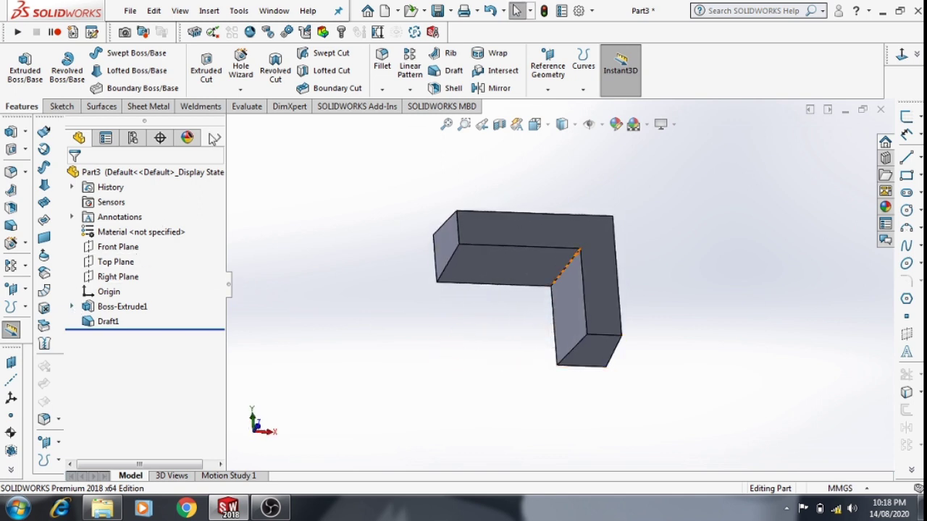
Round the inner corner edge with a 10 mm fillet.
{"action": "left_click", "coordinate": [382, 64]}
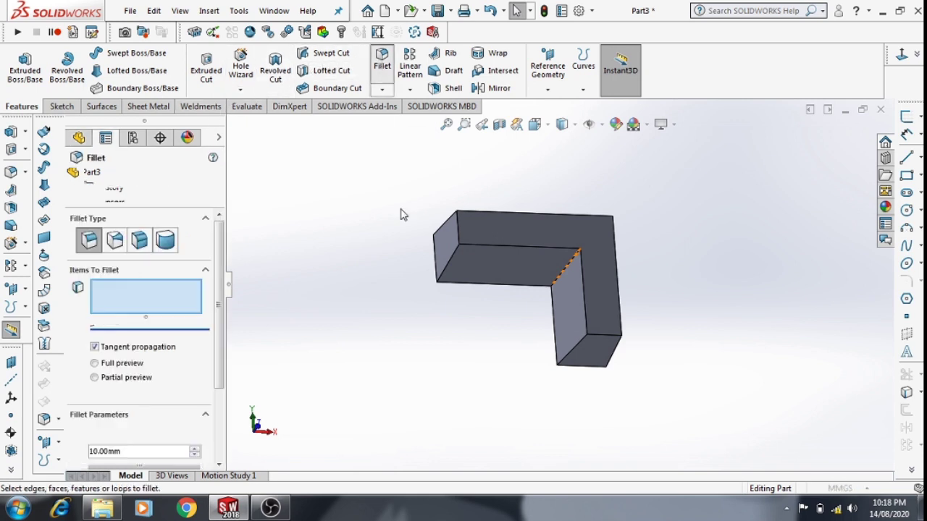
{"action": "left_click", "coordinate": [566, 269]}
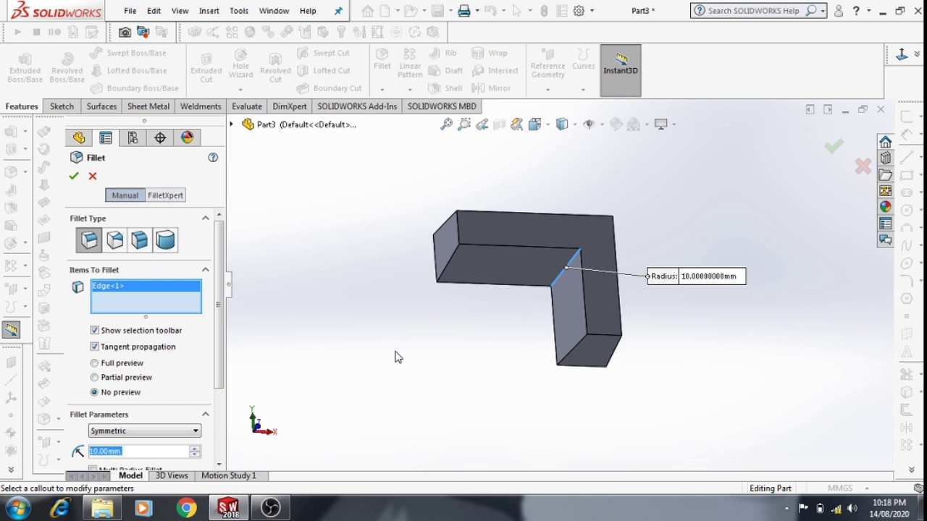
{"action": "left_click", "coordinate": [73, 176]}
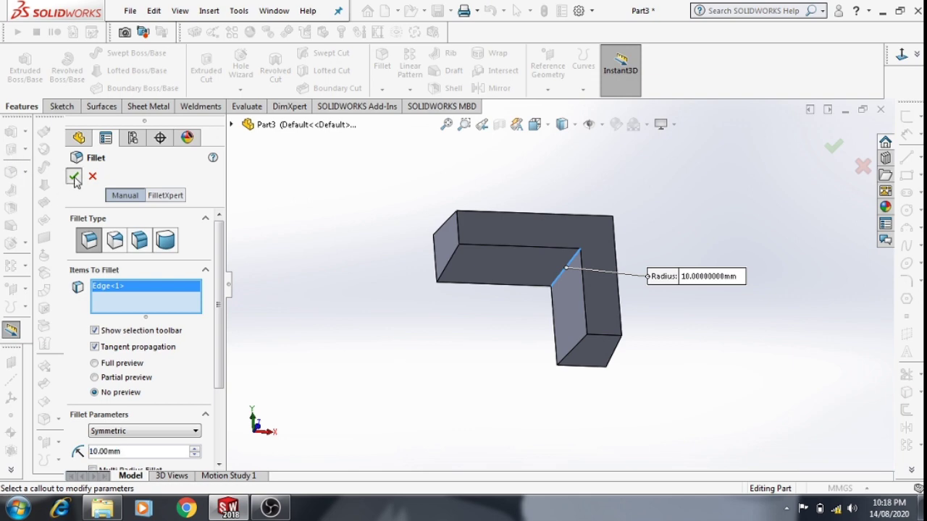
{"action": "mouse_move", "coordinate": [471, 376]}
{"action": "middle_mouse_down"}
{"action": "mouse_move", "coordinate": [424, 414]}
{"action": "mouse_move", "coordinate": [387, 186]}
{"action": "middle_mouse_up"}
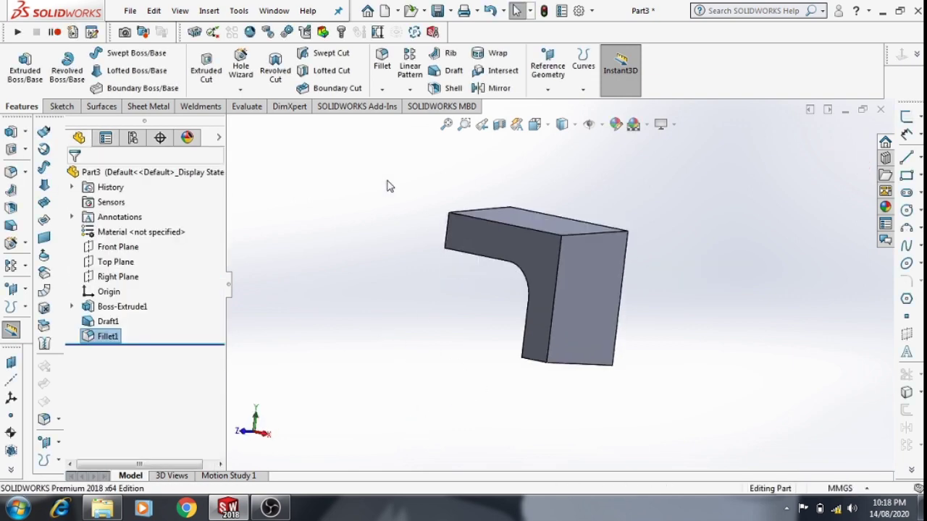
Round the outer corner edge with a 15 mm fillet.
{"action": "left_click", "coordinate": [382, 61]}
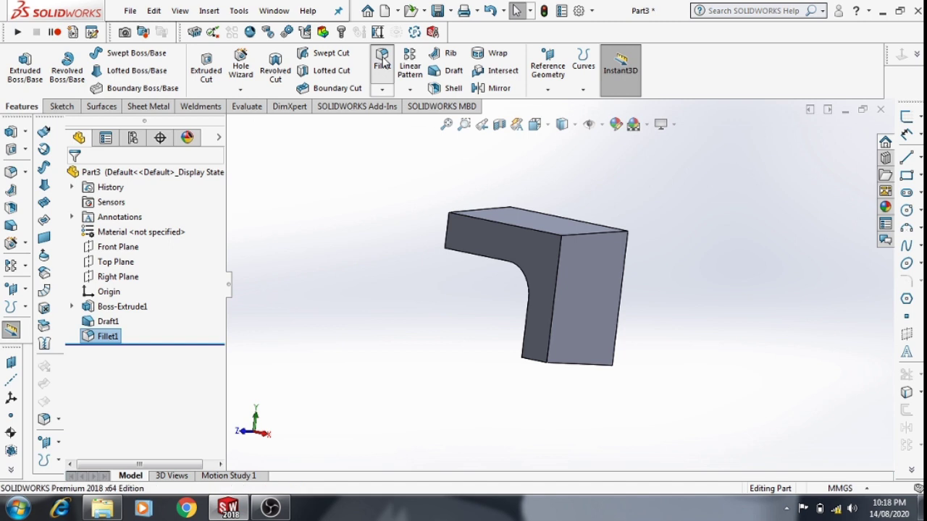
{"action": "left_click", "coordinate": [571, 236]}
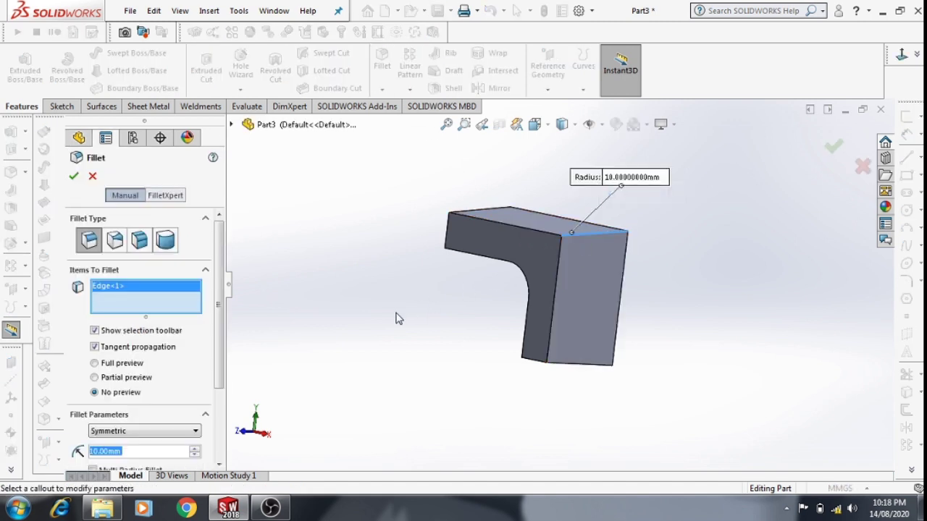
{"action": "type", "text": "15"}
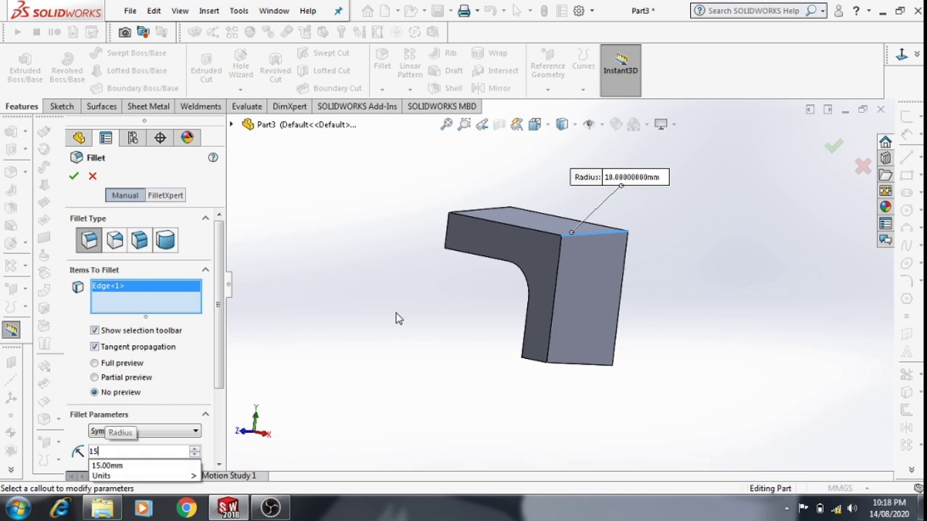
{"action": "key", "text": "Return"}
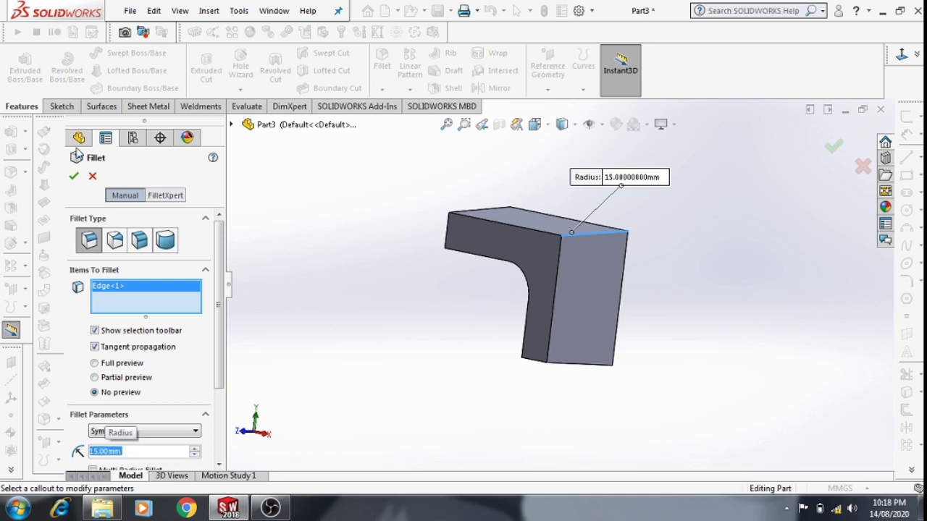
{"action": "left_click", "coordinate": [74, 176]}
{"action": "mouse_move", "coordinate": [485, 414]}
{"action": "middle_mouse_down"}
{"action": "mouse_move", "coordinate": [553, 382]}
{"action": "mouse_move", "coordinate": [571, 427]}
{"action": "mouse_move", "coordinate": [523, 384]}
{"action": "mouse_move", "coordinate": [515, 391]}
{"action": "middle_mouse_up"}
{"action": "left_click", "coordinate": [282, 330]}
{"action": "mouse_move", "coordinate": [291, 334]}
{"action": "middle_mouse_down"}
{"action": "mouse_move", "coordinate": [331, 355]}
{"action": "mouse_move", "coordinate": [331, 314]}
{"action": "middle_mouse_up"}
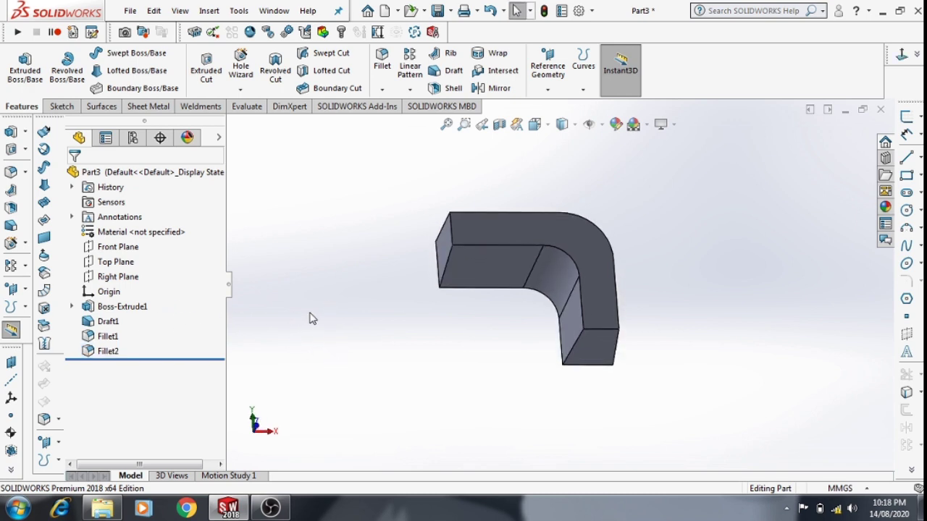
Edit Sketch1, change the 50 mm leg dimension to 30 mm, and rebuild.
{"action": "mouse_move", "coordinate": [383, 288]}
{"action": "middle_mouse_down"}
{"action": "mouse_move", "coordinate": [413, 311]}
{"action": "mouse_move", "coordinate": [419, 303]}
{"action": "middle_mouse_up"}
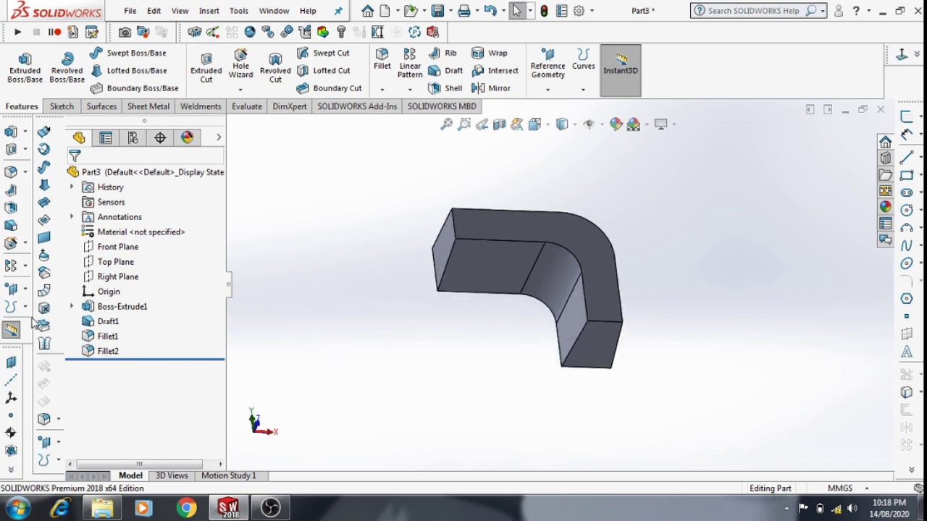
{"action": "left_click", "coordinate": [73, 307]}
{"action": "right_click", "coordinate": [109, 322]}
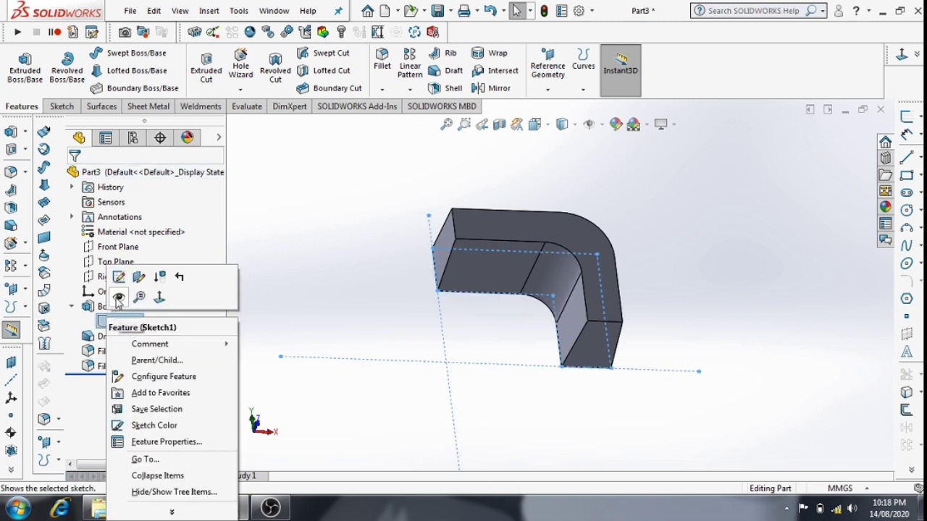
{"action": "left_click", "coordinate": [119, 278]}
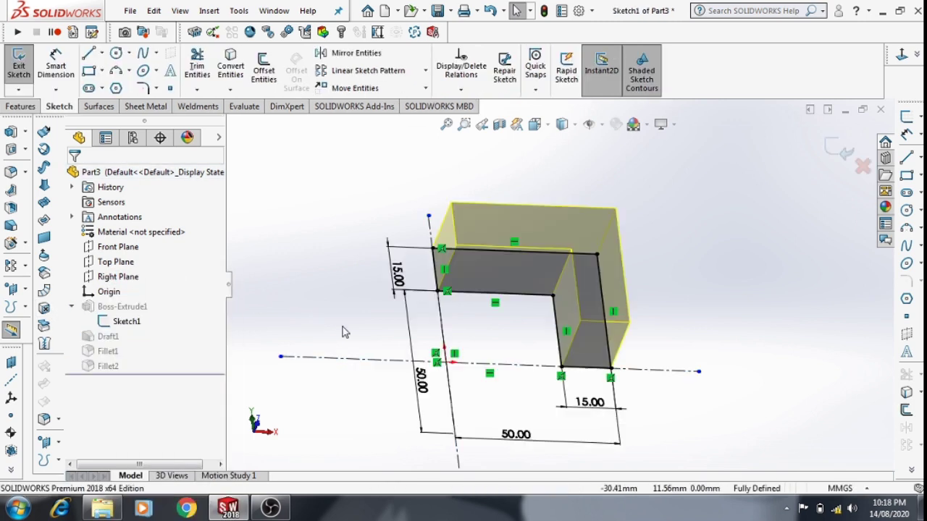
{"action": "left_click", "coordinate": [426, 391]}
{"action": "type", "text": "30"}
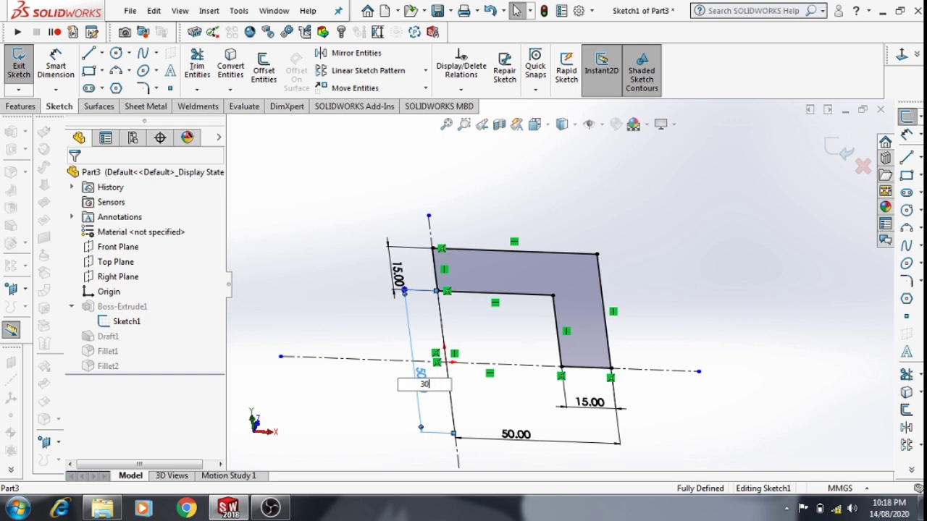
{"action": "key", "text": "Return"}
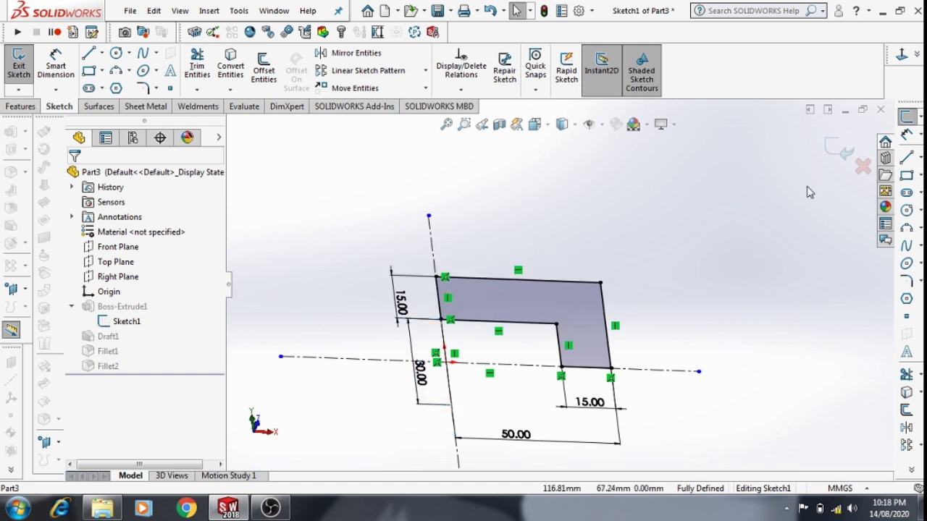
{"action": "left_click", "coordinate": [838, 149]}
{"action": "mouse_move", "coordinate": [642, 341]}
{"action": "middle_mouse_down"}
{"action": "mouse_move", "coordinate": [586, 352]}
{"action": "mouse_move", "coordinate": [598, 358]}
{"action": "mouse_move", "coordinate": [399, 377]}
{"action": "mouse_move", "coordinate": [397, 341]}
{"action": "mouse_move", "coordinate": [389, 343]}
{"action": "middle_mouse_up"}
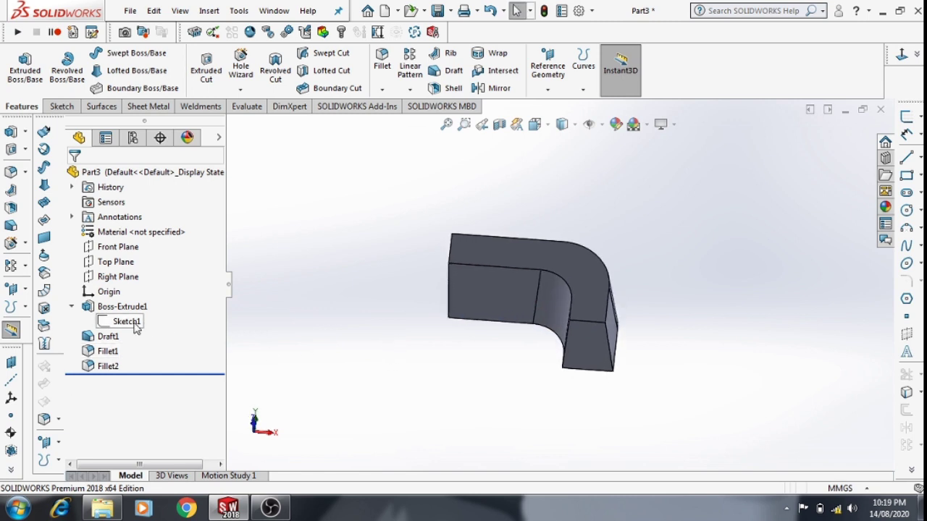
Reopen Sketch1, change the 30 mm leg dimension to 40 mm, and rebuild.
{"action": "right_click", "coordinate": [136, 328]}
{"action": "left_click", "coordinate": [167, 278]}
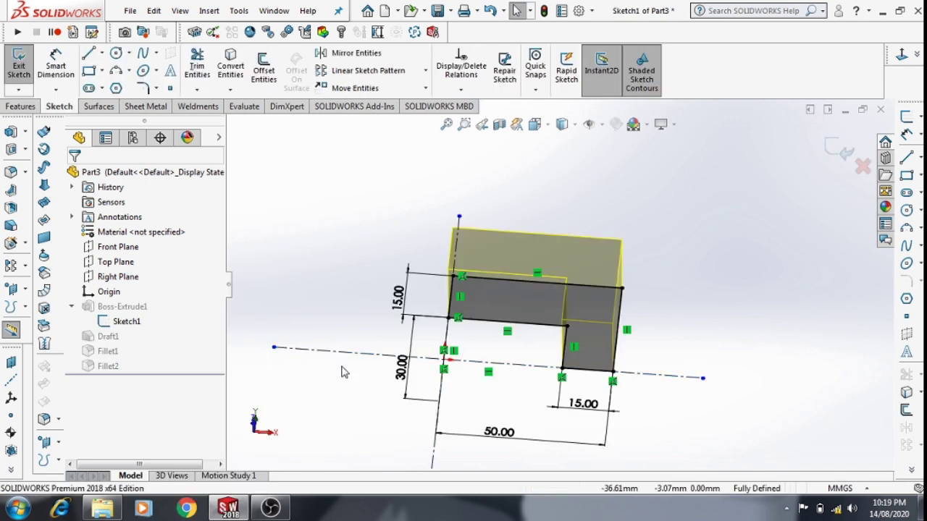
{"action": "double_click", "coordinate": [413, 375]}
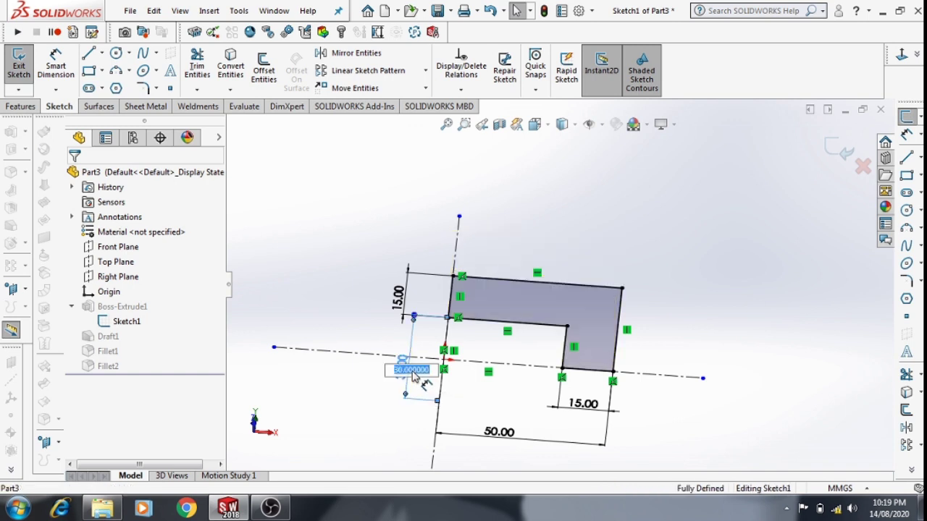
{"action": "type", "text": "40"}
{"action": "key", "text": "Return"}
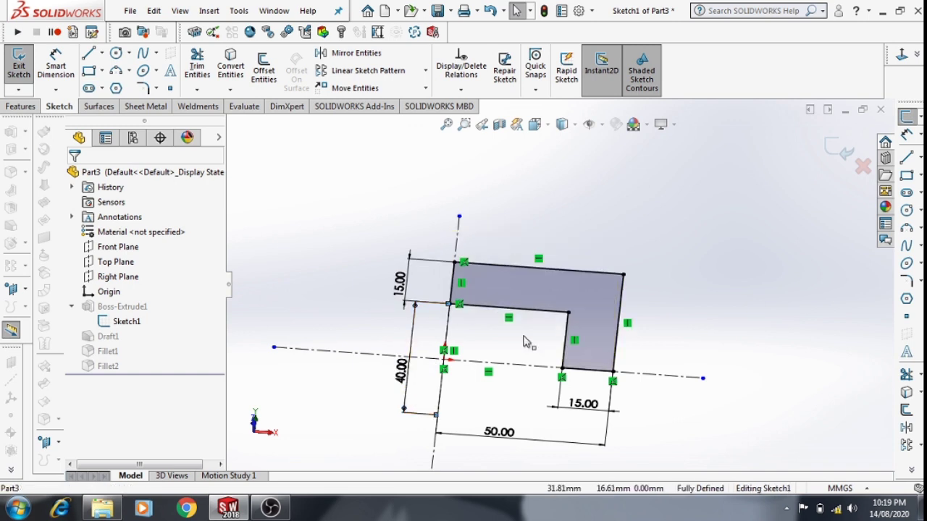
{"action": "left_click", "coordinate": [849, 152]}
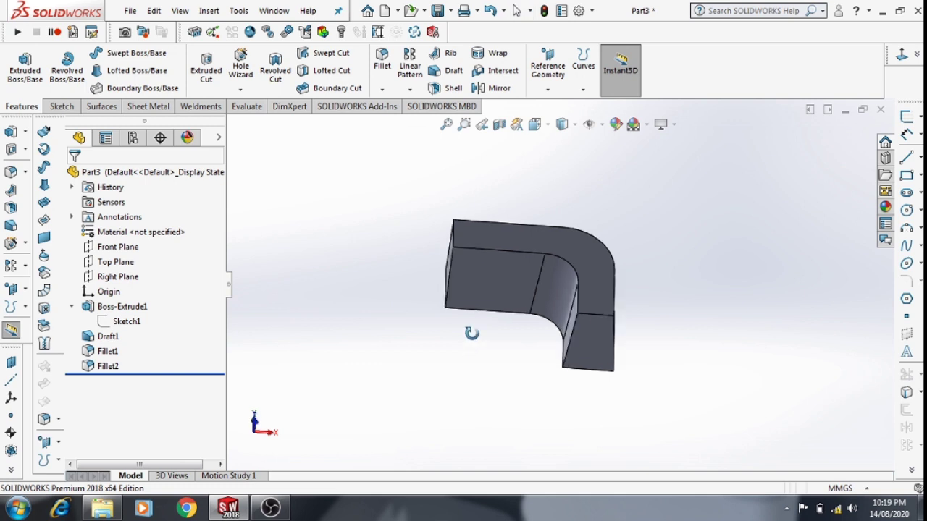
Fillet the top front and top back long edges with a 3 mm radius.
{"action": "left_click", "coordinate": [382, 62]}
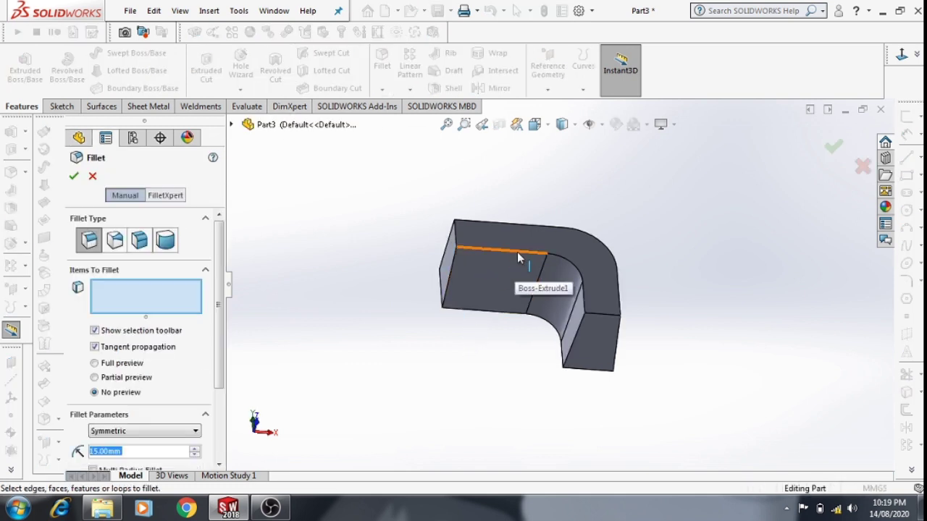
{"action": "left_click", "coordinate": [516, 251]}
{"action": "left_click", "coordinate": [518, 230]}
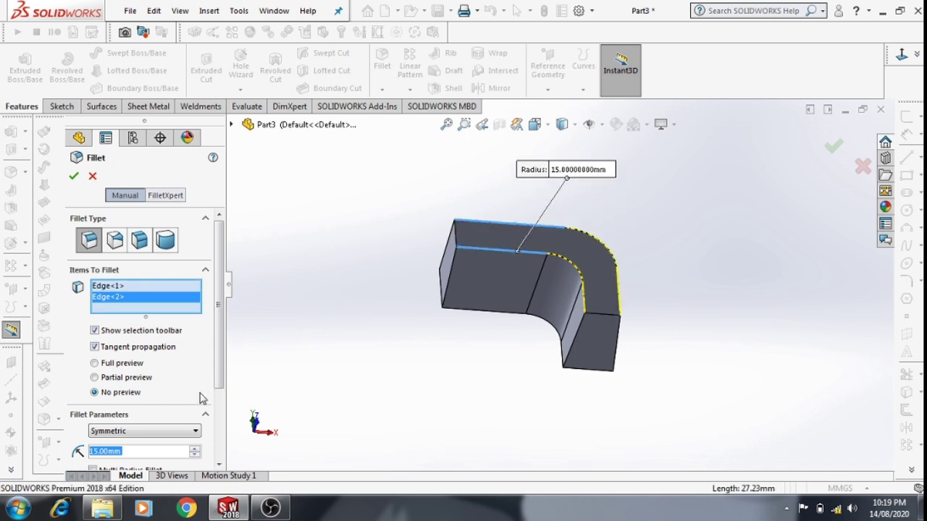
{"action": "type", "text": "3"}
{"action": "key", "text": "Return"}
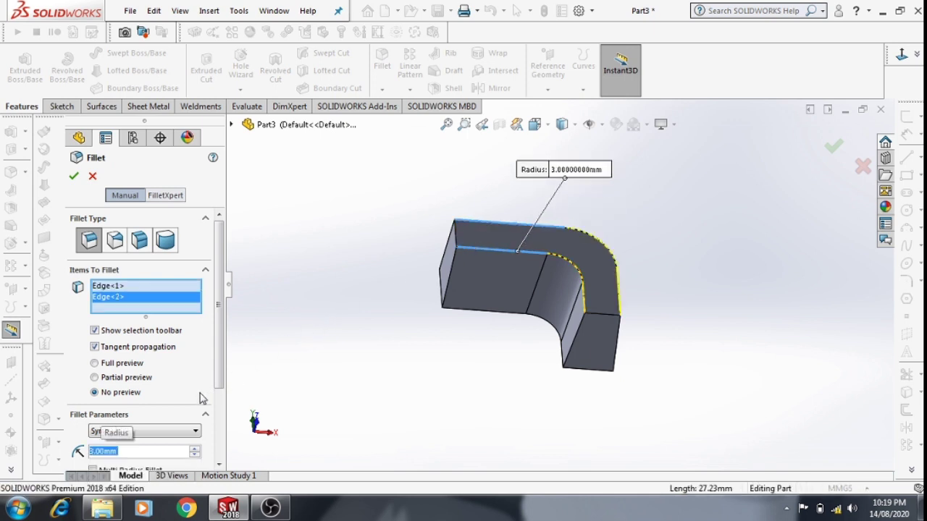
{"action": "left_click", "coordinate": [74, 176]}
{"action": "mouse_move", "coordinate": [492, 374]}
{"action": "middle_mouse_down"}
{"action": "mouse_move", "coordinate": [484, 354]}
{"action": "mouse_move", "coordinate": [530, 277]}
{"action": "mouse_move", "coordinate": [556, 359]}
{"action": "middle_mouse_up"}
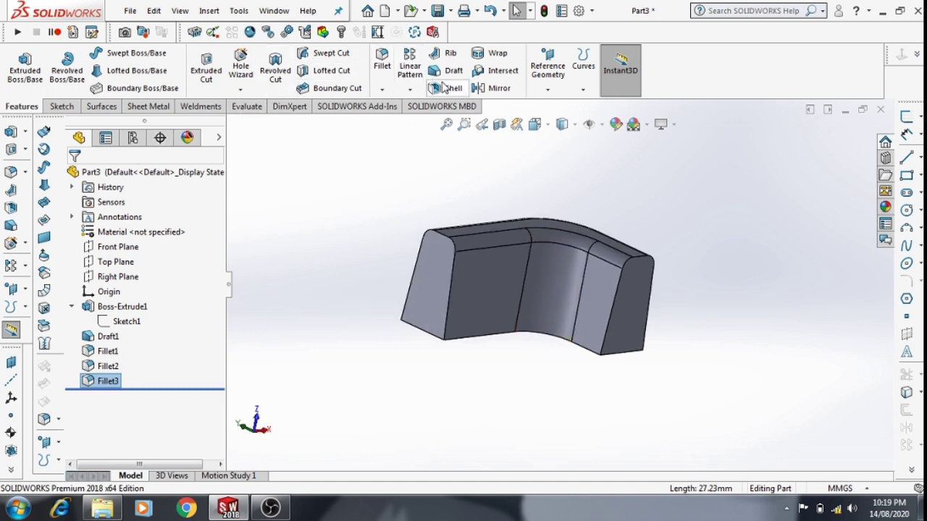
Sketch on the front end face and convert its outline into the sketch.
{"action": "left_click", "coordinate": [426, 300]}
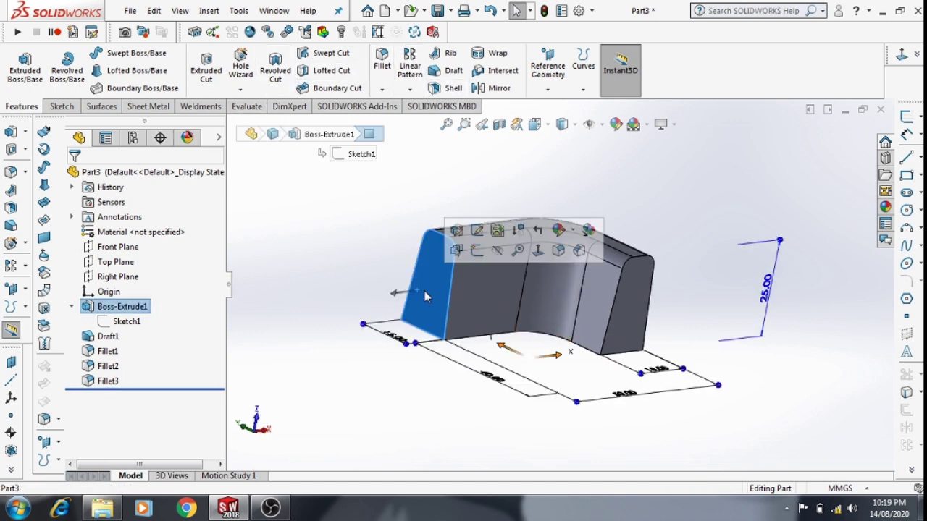
{"action": "left_click", "coordinate": [905, 118]}
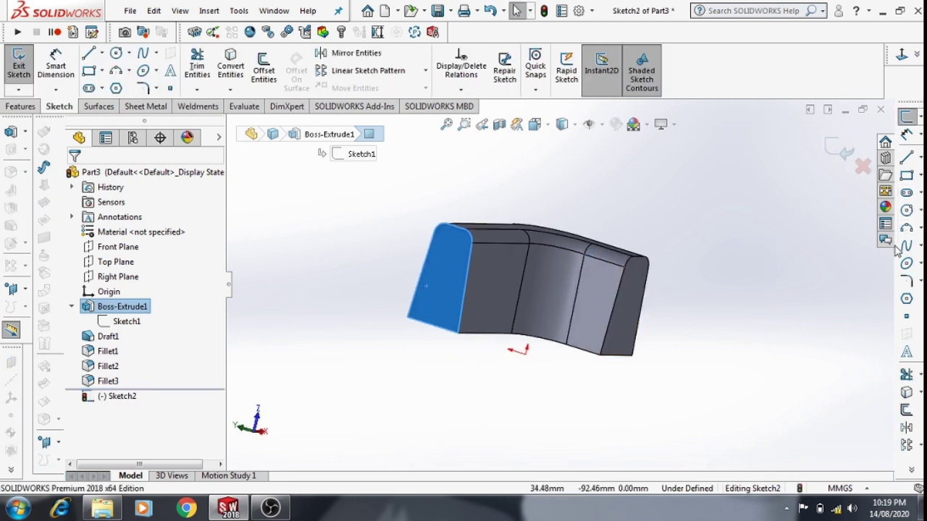
{"action": "left_click", "coordinate": [905, 392]}
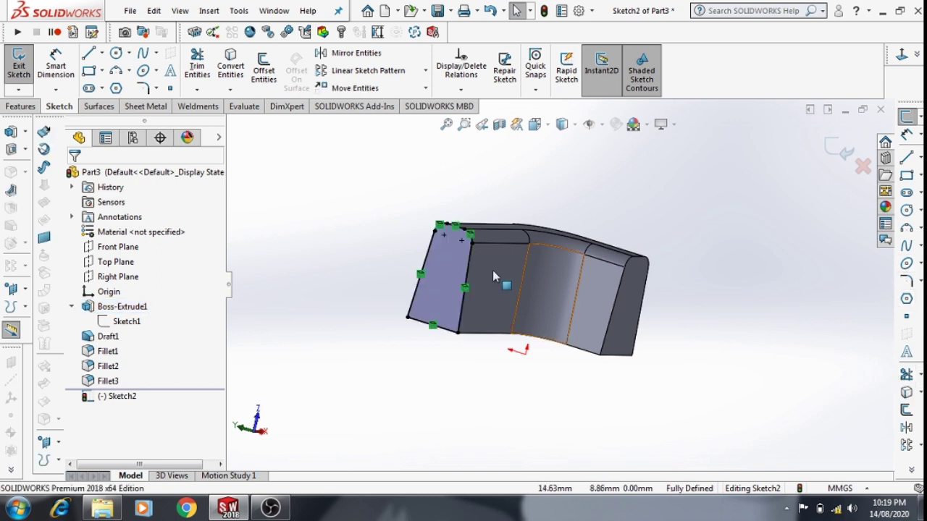
Revolve the end-face sketch 90° about the face's bottom edge.
{"action": "left_click", "coordinate": [20, 107]}
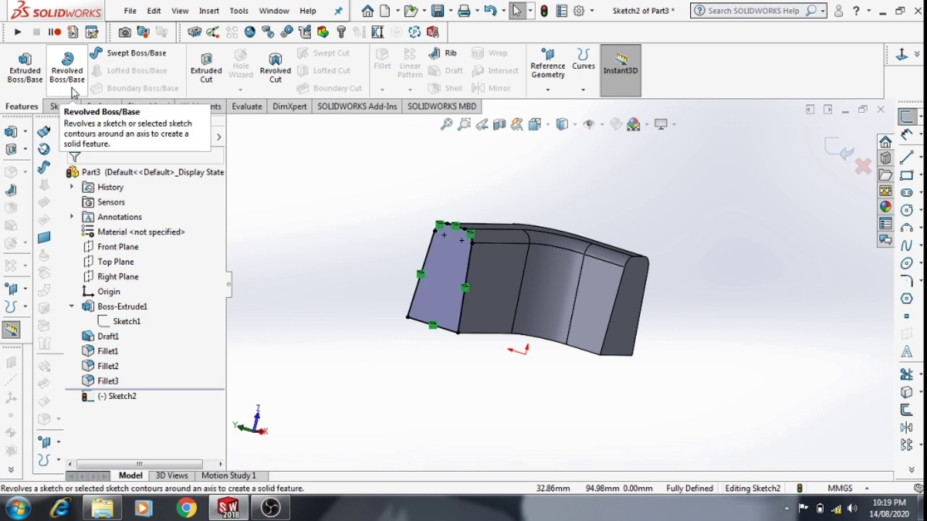
{"action": "left_click", "coordinate": [67, 67]}
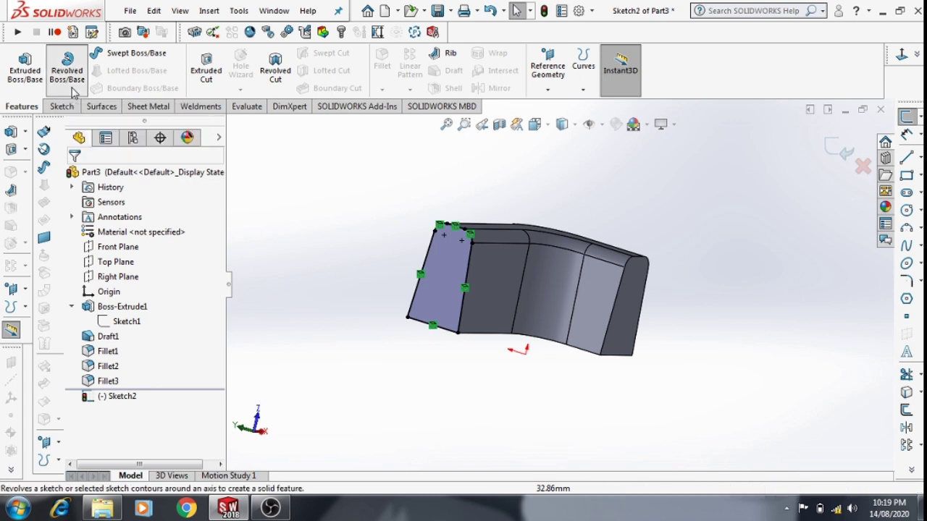
{"action": "left_click", "coordinate": [419, 330]}
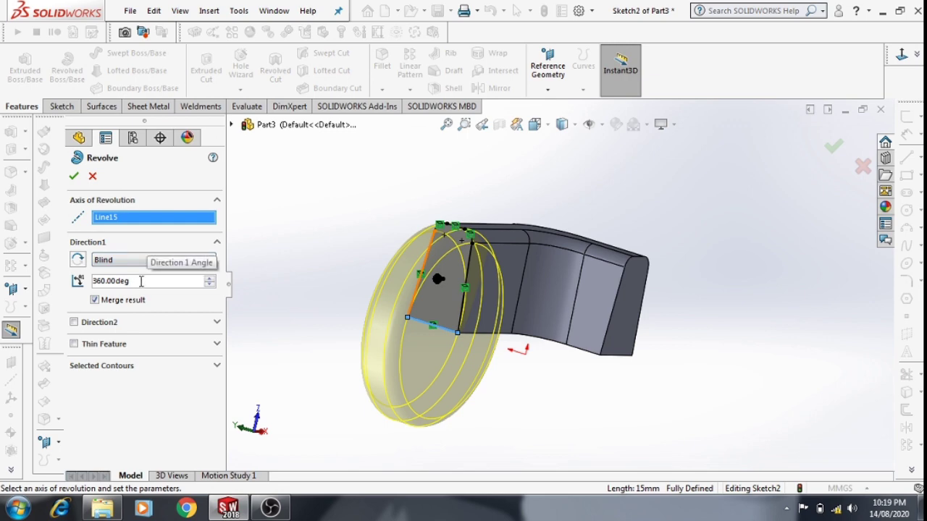
{"action": "type", "text": "90"}
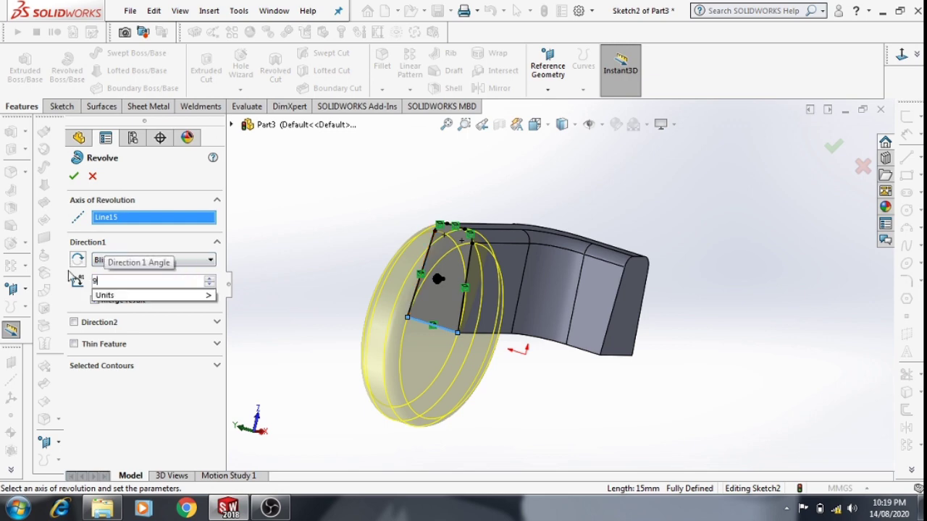
{"action": "key", "text": "Return"}
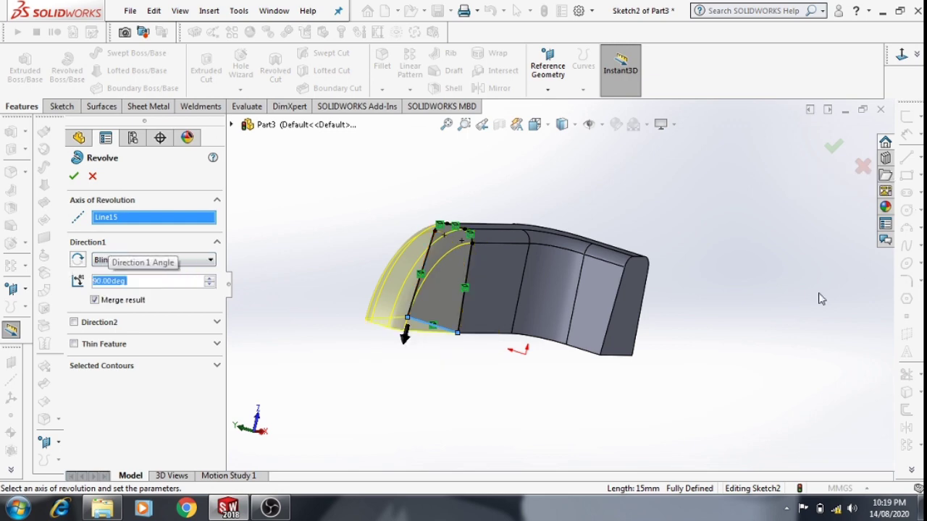
{"action": "left_click", "coordinate": [75, 176]}
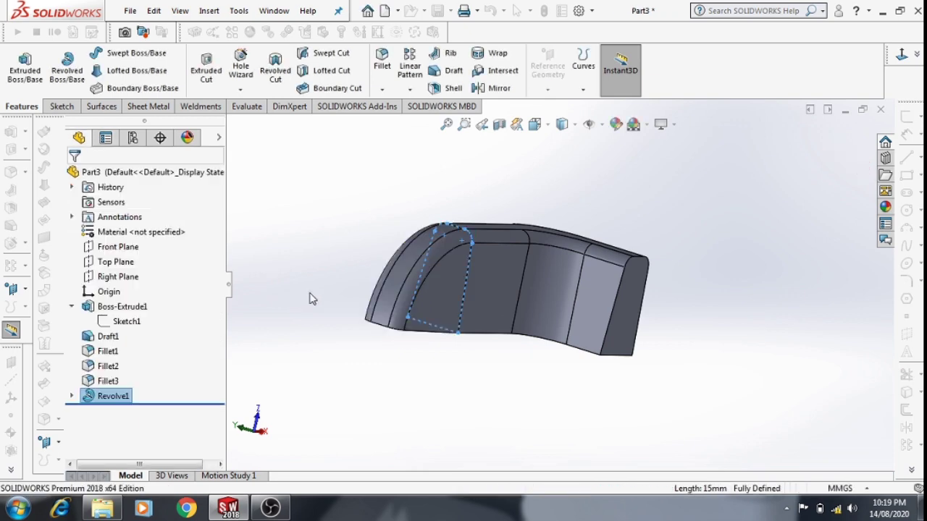
{"action": "scroll", "coordinate": [384, 356], "scroll_direction": "up", "scroll_amount": 2}
Mirror the Revolve1 body across the square end face into a closed U-shape.
{"action": "mouse_move", "coordinate": [384, 355]}
{"action": "middle_mouse_down"}
{"action": "mouse_move", "coordinate": [320, 378]}
{"action": "mouse_move", "coordinate": [353, 372]}
{"action": "mouse_move", "coordinate": [428, 438]}
{"action": "mouse_move", "coordinate": [416, 435]}
{"action": "mouse_move", "coordinate": [323, 160]}
{"action": "middle_mouse_up"}
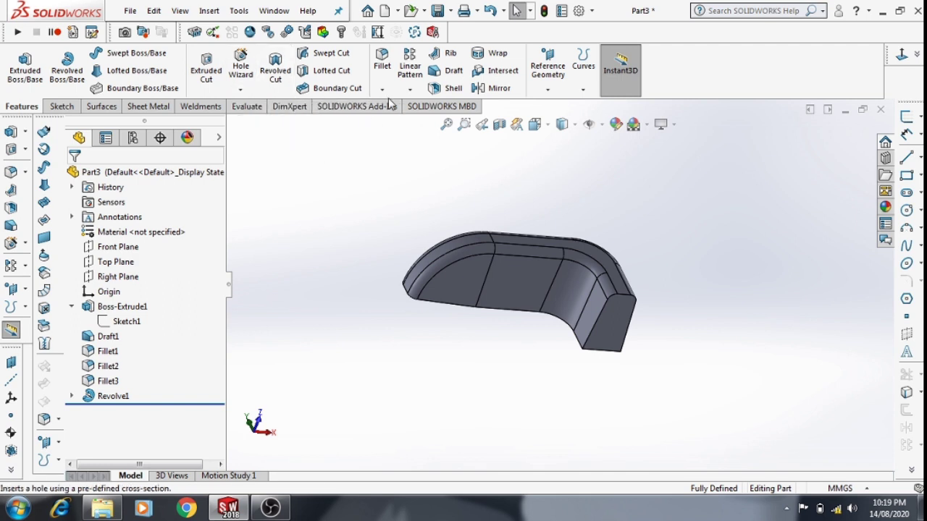
{"action": "left_click", "coordinate": [409, 90]}
{"action": "left_click", "coordinate": [423, 139]}
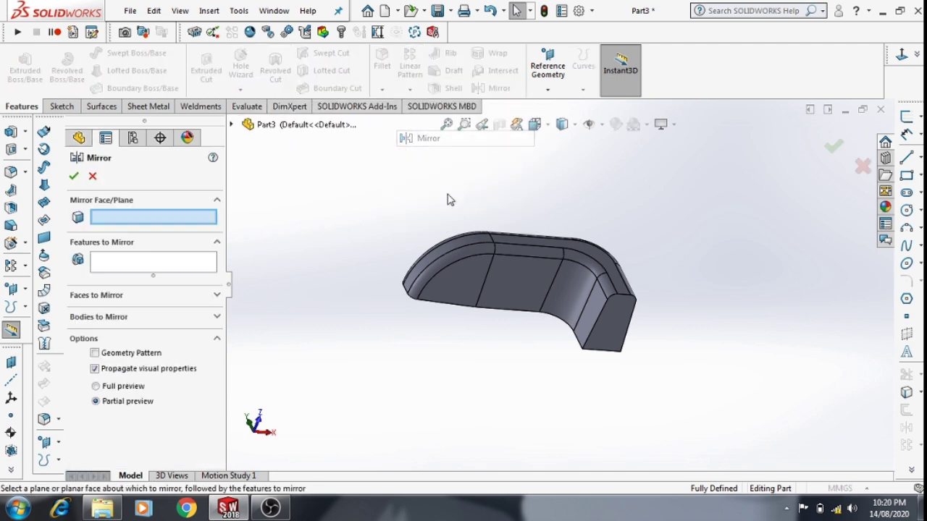
{"action": "left_click", "coordinate": [600, 324]}
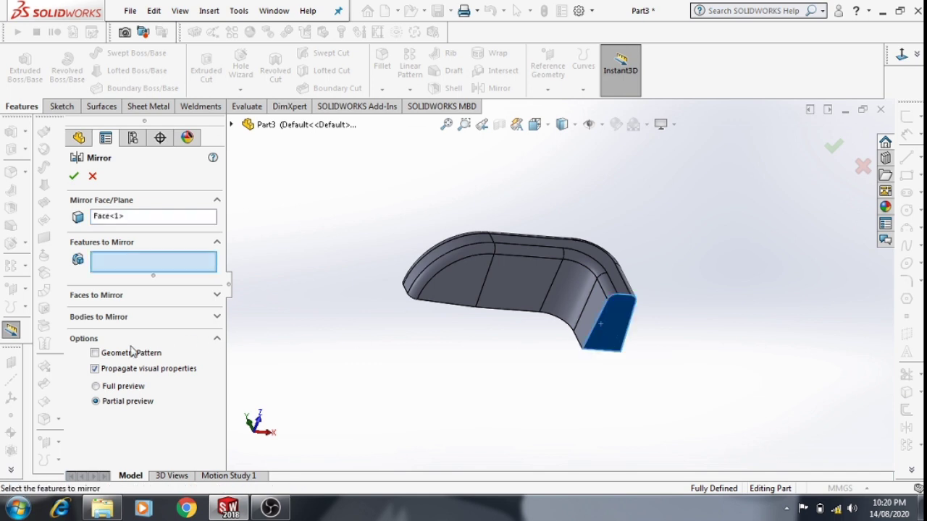
{"action": "left_click", "coordinate": [131, 324]}
{"action": "left_click", "coordinate": [568, 301]}
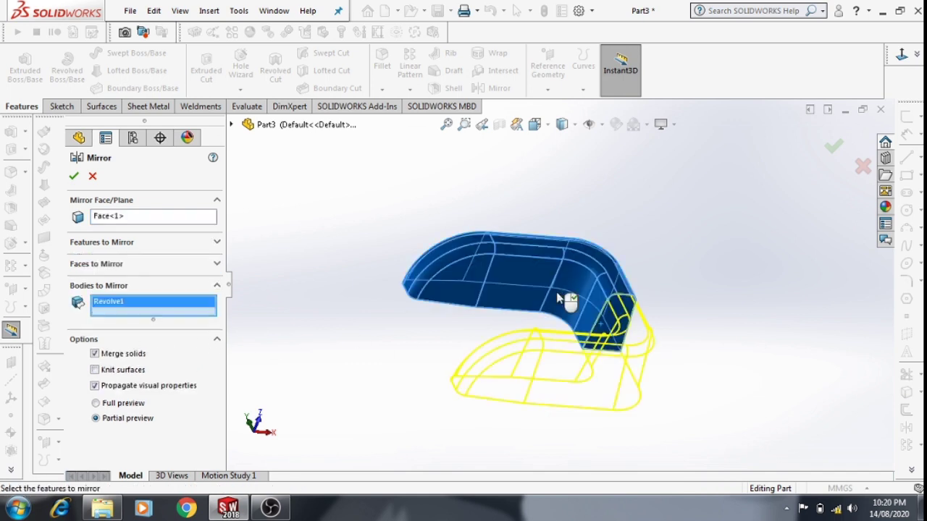
{"action": "middle_click_drag", "start_coordinate": [413, 397], "coordinate": [414, 437]}
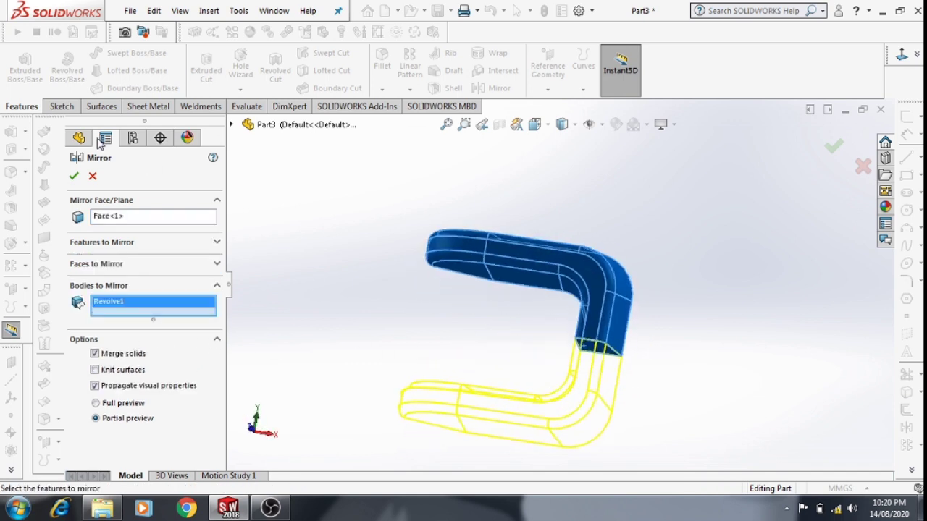
{"action": "left_click", "coordinate": [73, 176]}
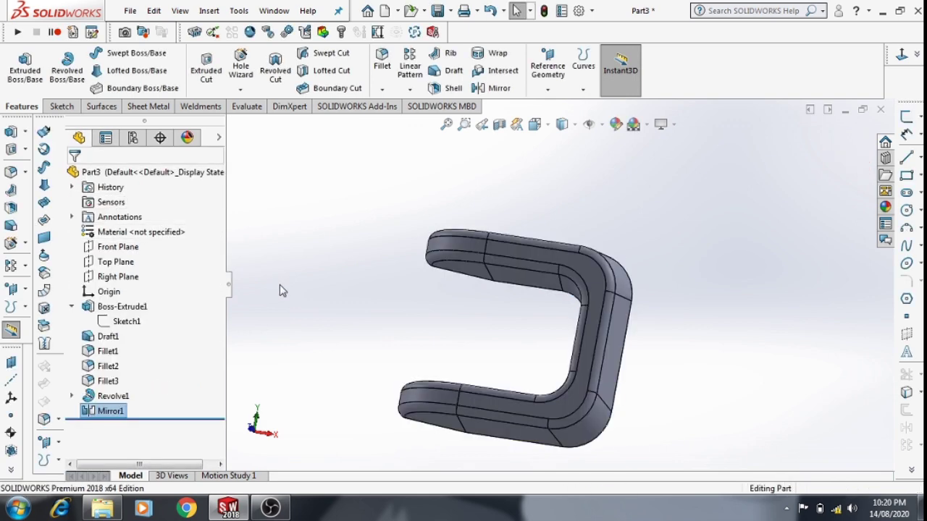
{"action": "mouse_move", "coordinate": [372, 379]}
{"action": "middle_mouse_down"}
{"action": "mouse_move", "coordinate": [414, 203]}
{"action": "mouse_move", "coordinate": [419, 345]}
{"action": "mouse_move", "coordinate": [410, 246]}
{"action": "mouse_move", "coordinate": [619, 434]}
{"action": "middle_mouse_up"}
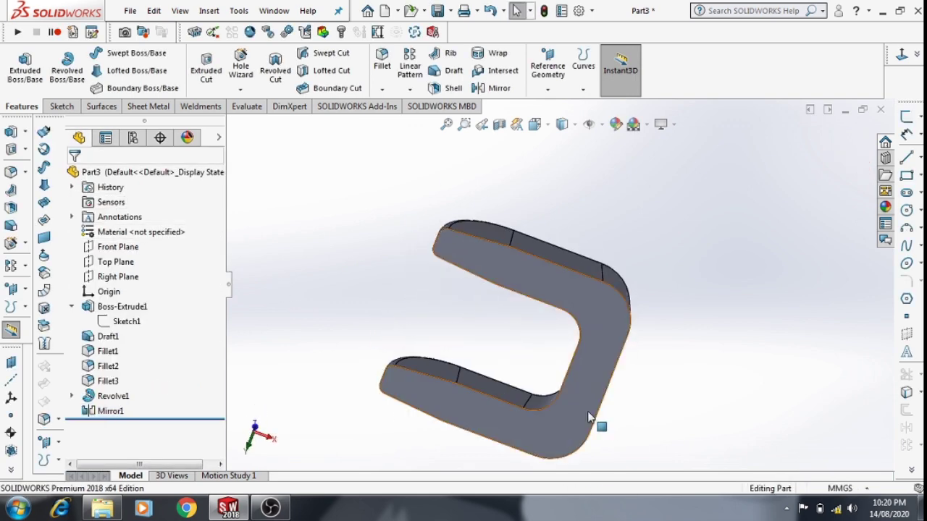
Start a new sketch on the Front Plane, viewed from the front and flipped.
{"action": "left_click", "coordinate": [101, 249]}
{"action": "key", "text": "ctrl+1"}
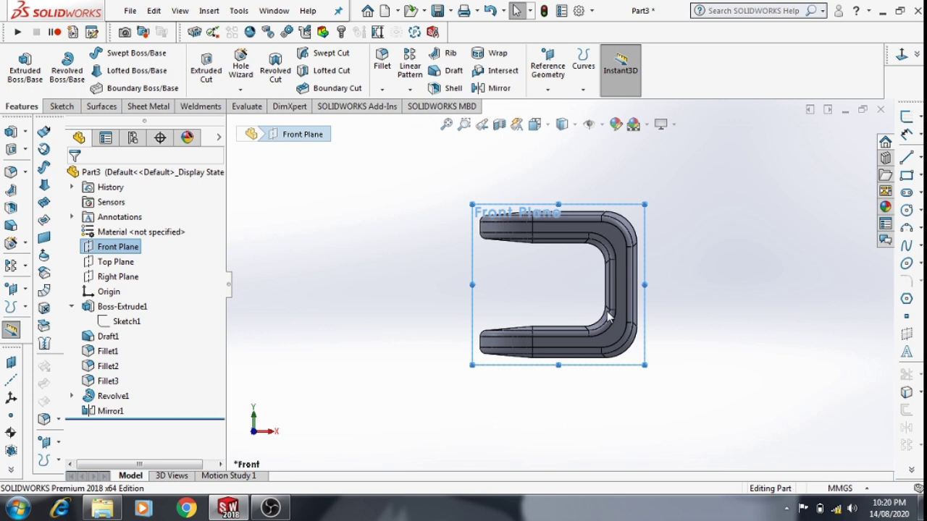
{"action": "key", "text": "ctrl+8"}
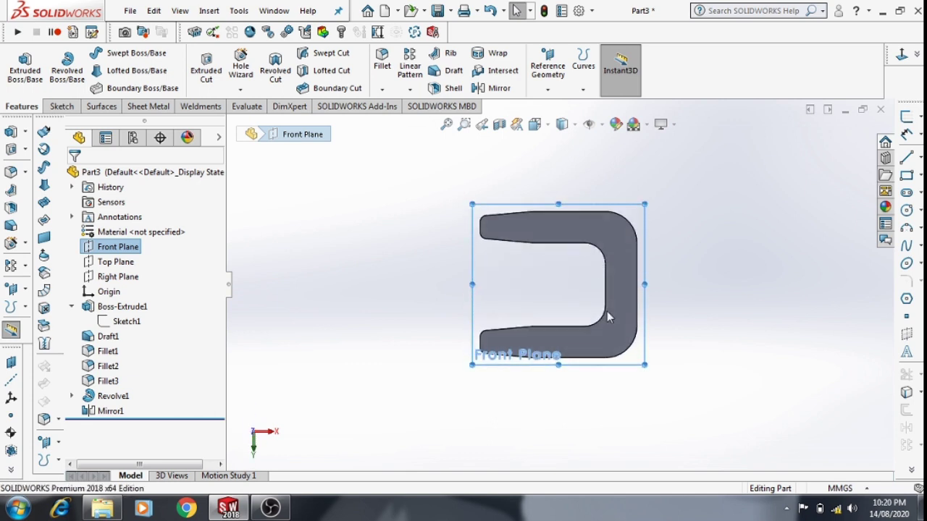
{"action": "scroll", "coordinate": [608, 316], "scroll_direction": "up", "scroll_amount": 1}
{"action": "scroll", "coordinate": [662, 300], "scroll_direction": "up", "scroll_amount": 1}
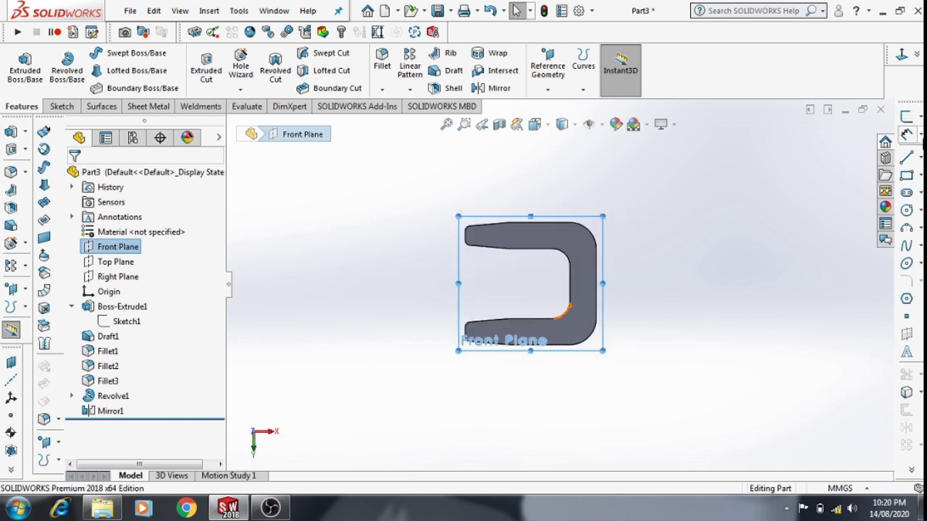
{"action": "left_click", "coordinate": [906, 117]}
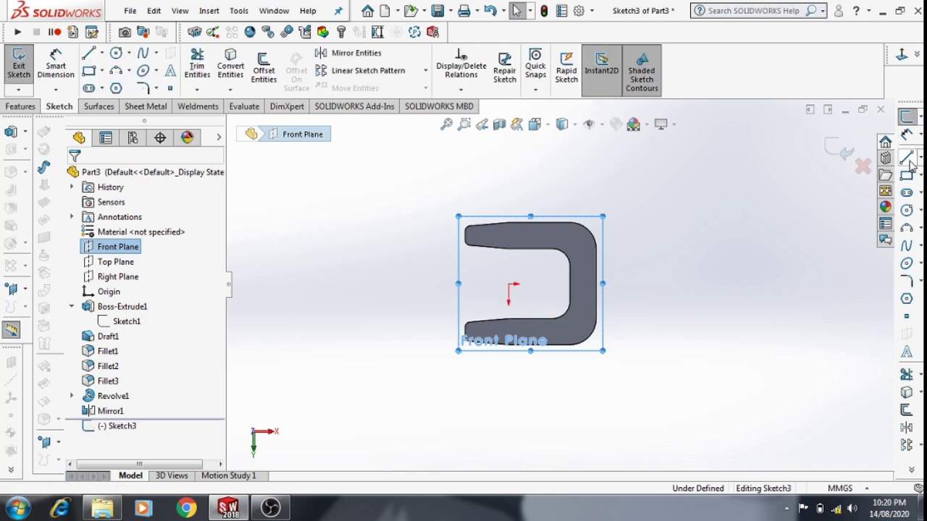
Draw a horizontal centerline through the fork, running well past its base.
{"action": "left_click", "coordinate": [920, 160]}
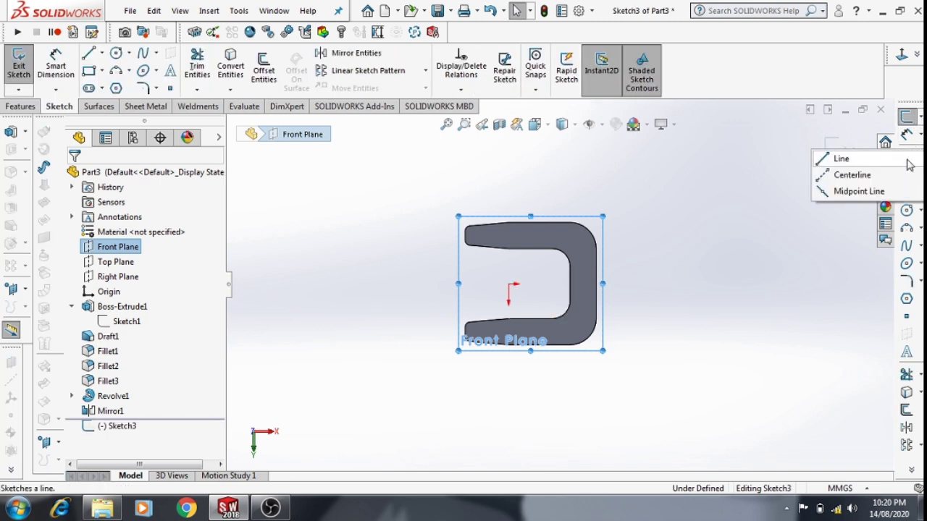
{"action": "left_click", "coordinate": [890, 174]}
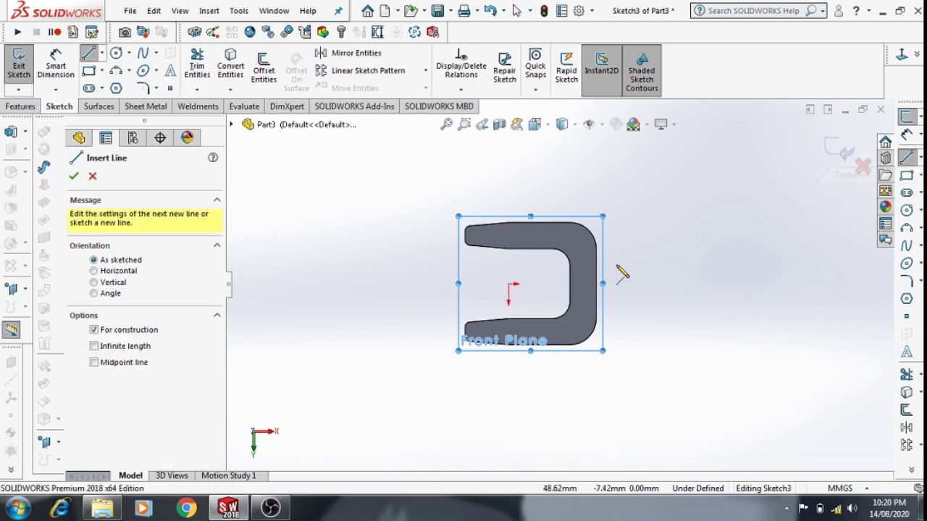
{"action": "left_click", "coordinate": [457, 283]}
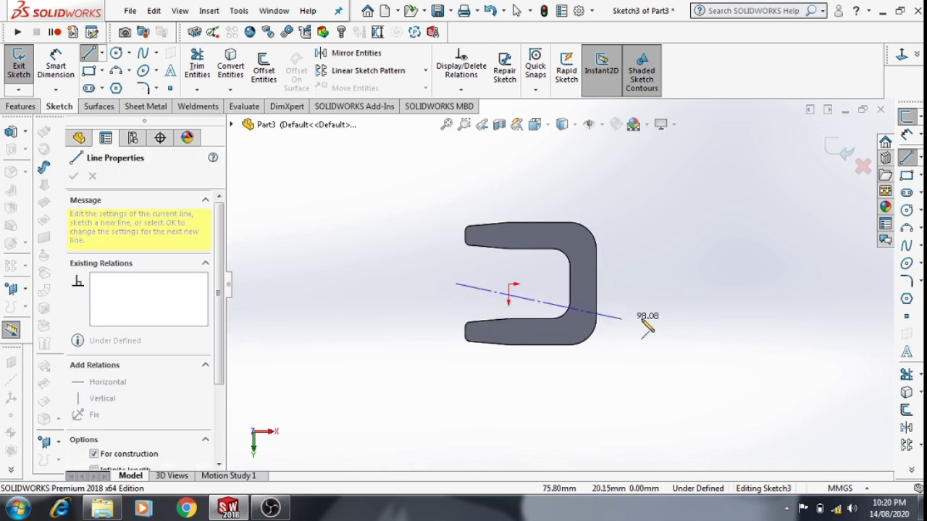
{"action": "left_click", "coordinate": [779, 285]}
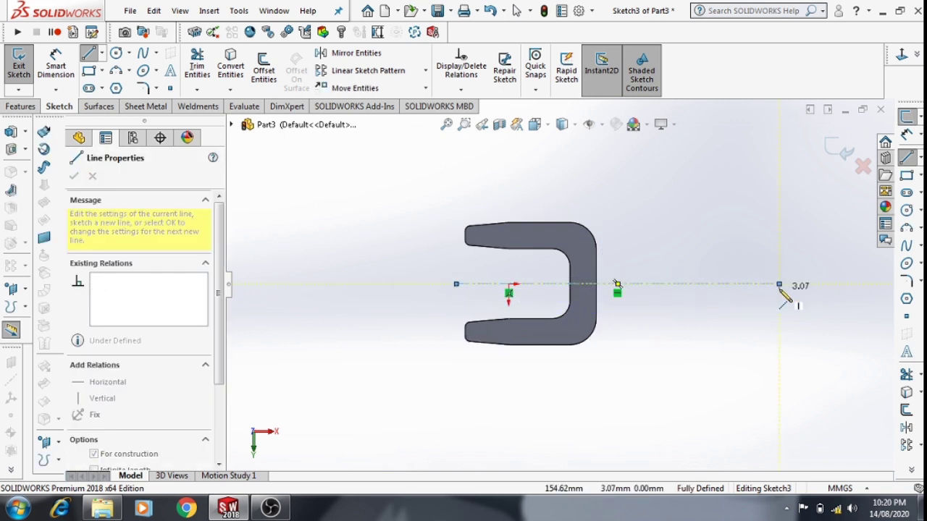
{"action": "key", "text": "Escape"}
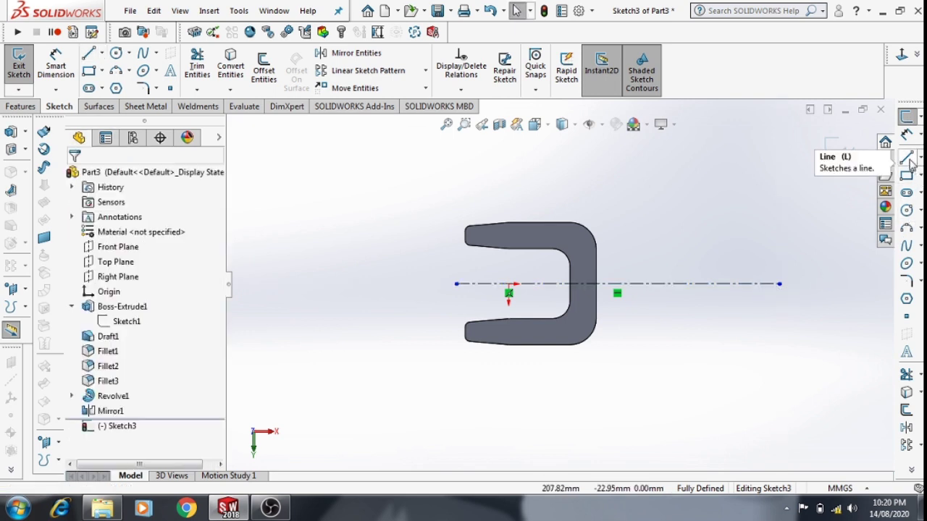
Draw a corner rectangle from the fork's back to above the centerline.
{"action": "left_click", "coordinate": [906, 175]}
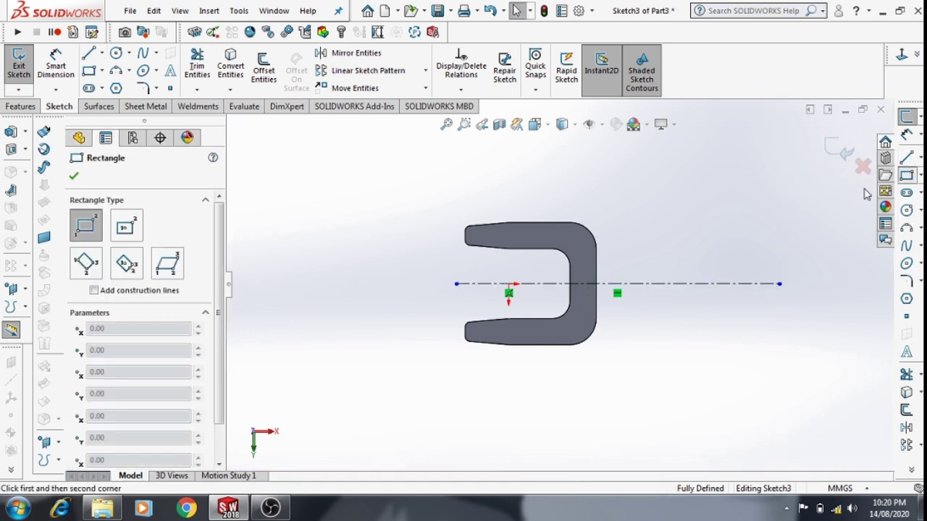
{"action": "left_click", "coordinate": [588, 284]}
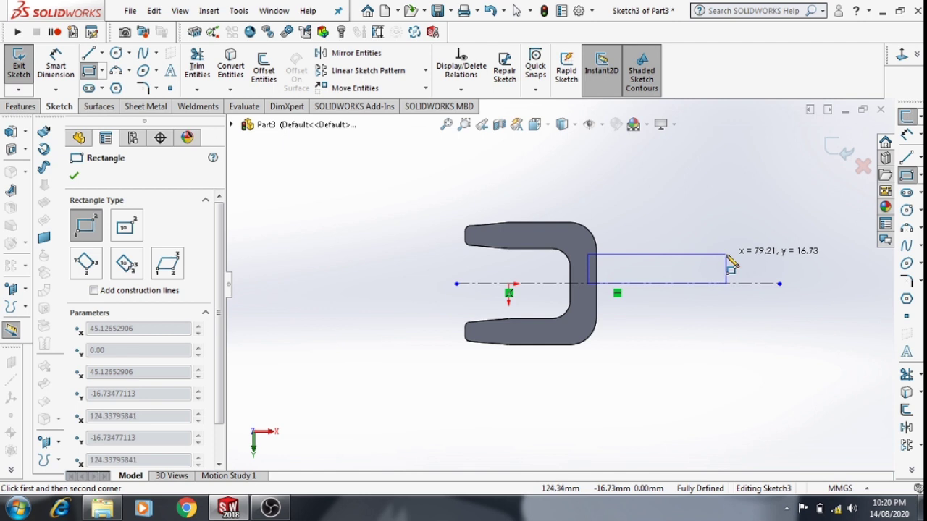
{"action": "left_click", "coordinate": [728, 255]}
{"action": "key", "text": "Escape"}
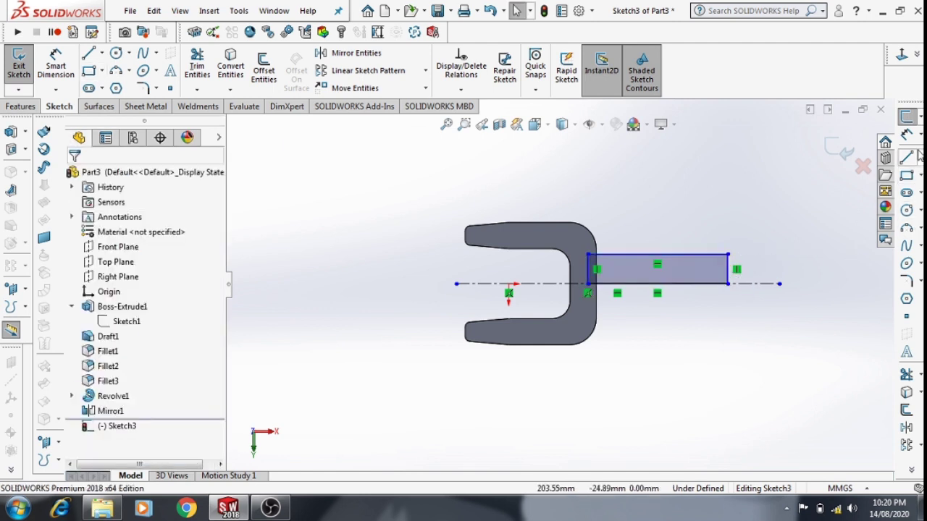
{"action": "left_click", "coordinate": [727, 276]}
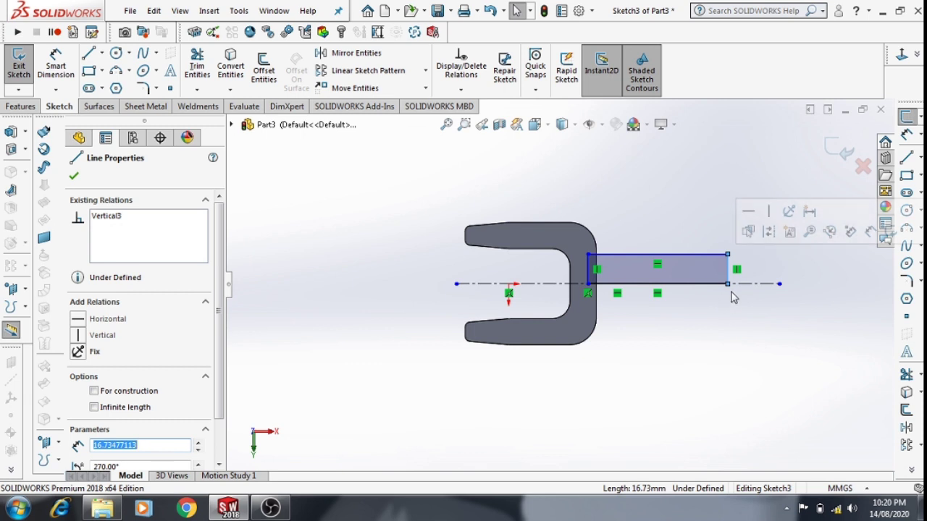
{"action": "left_click", "coordinate": [723, 324]}
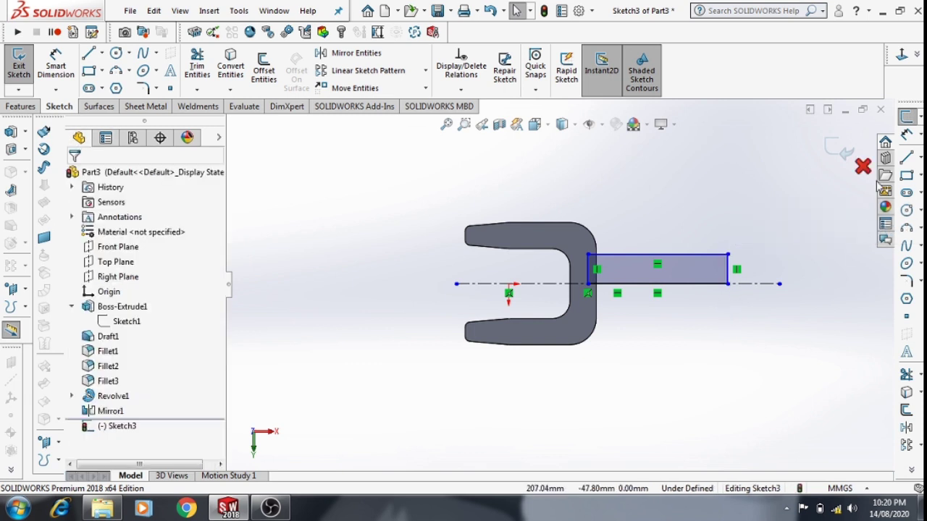
Dimension the rectangle's length to 100 mm.
{"action": "left_click", "coordinate": [906, 134]}
{"action": "left_click", "coordinate": [728, 281]}
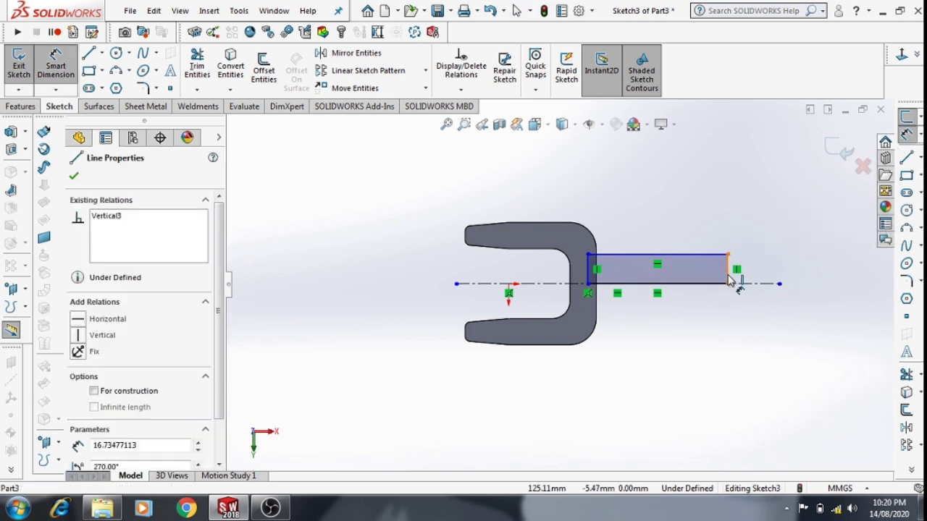
{"action": "left_click", "coordinate": [598, 307]}
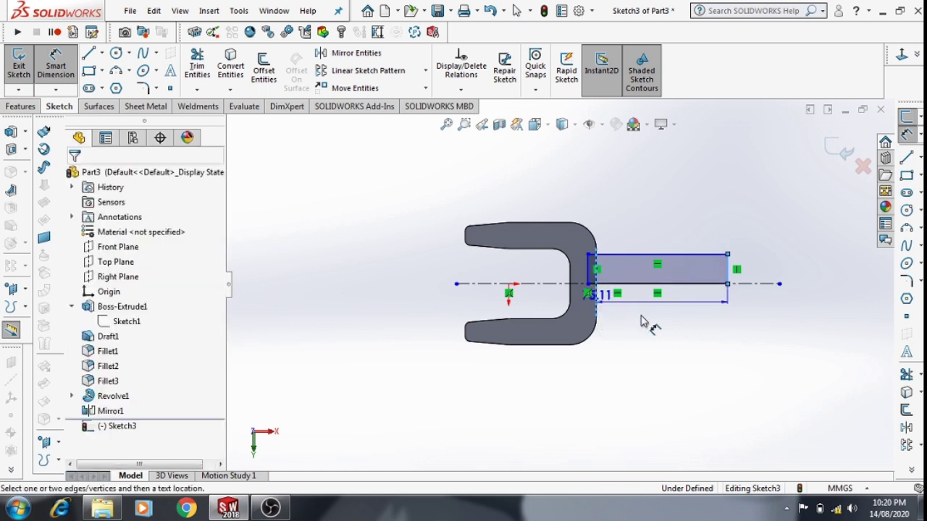
{"action": "left_click", "coordinate": [653, 329]}
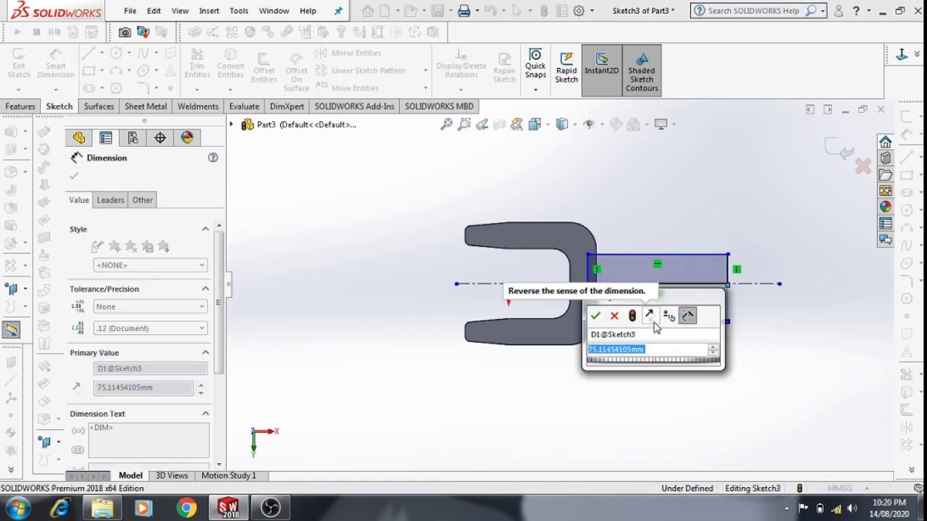
{"action": "type", "text": "100"}
{"action": "key", "text": "Return"}
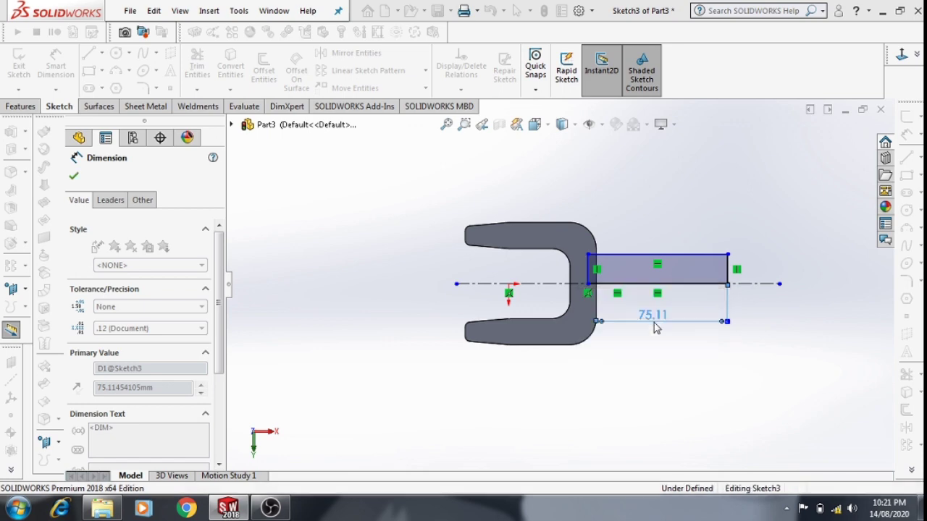
{"action": "key", "text": "Escape"}
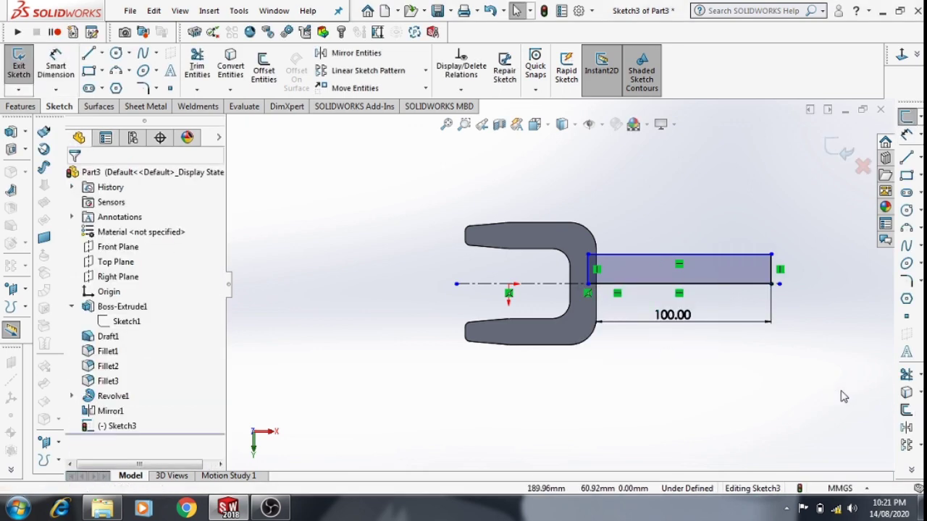
Extend the centerline past the rectangle and start a revolve about it.
{"action": "scroll", "coordinate": [811, 321], "scroll_direction": "down", "scroll_amount": 2}
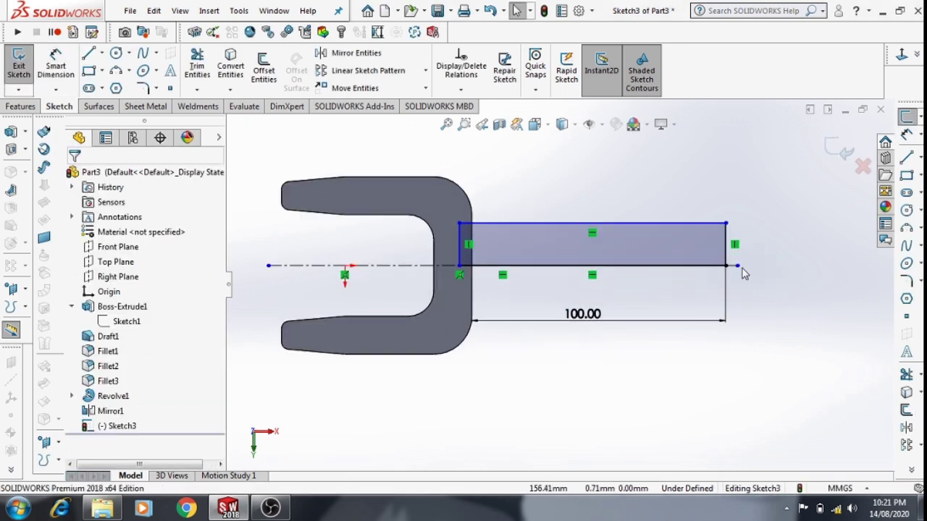
{"action": "left_click_drag", "start_coordinate": [737, 266], "coordinate": [786, 265]}
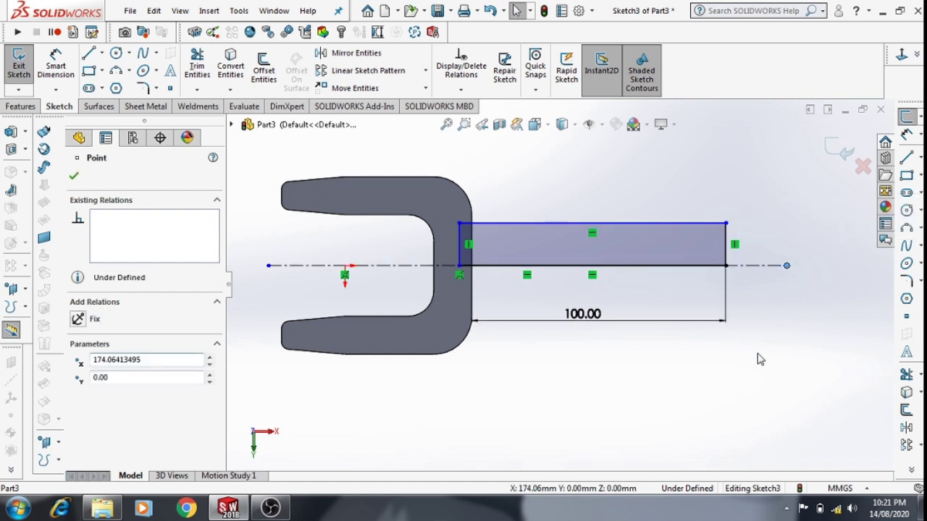
{"action": "key", "text": "Escape"}
{"action": "key", "text": "f"}
{"action": "scroll", "coordinate": [414, 221], "scroll_direction": "down", "scroll_amount": 2}
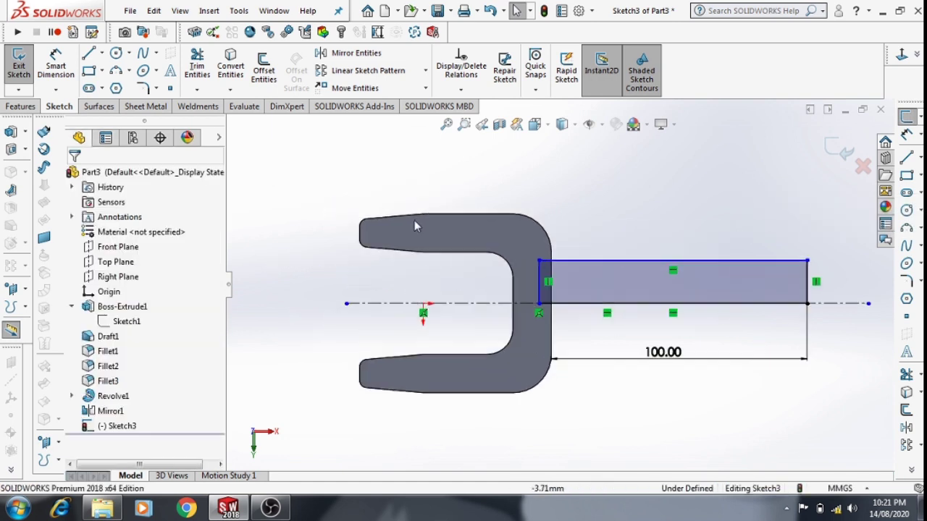
{"action": "left_click", "coordinate": [29, 107]}
{"action": "left_click", "coordinate": [67, 66]}
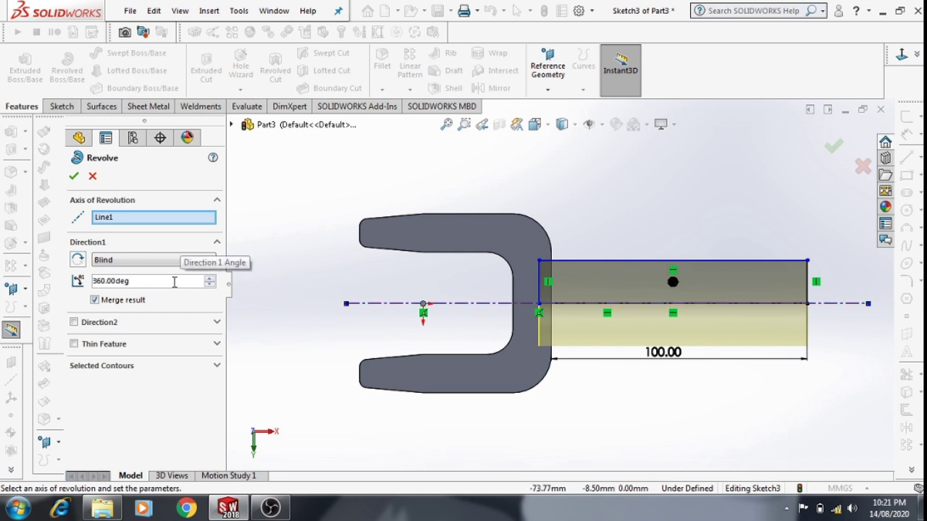
Revolve the rectangle 180° about Line1, flipping direction, to create Revolve2 as the shank.
{"action": "key", "text": "BackSpace"}
{"action": "key", "text": "BackSpace"}
{"action": "key", "text": "BackSpace"}
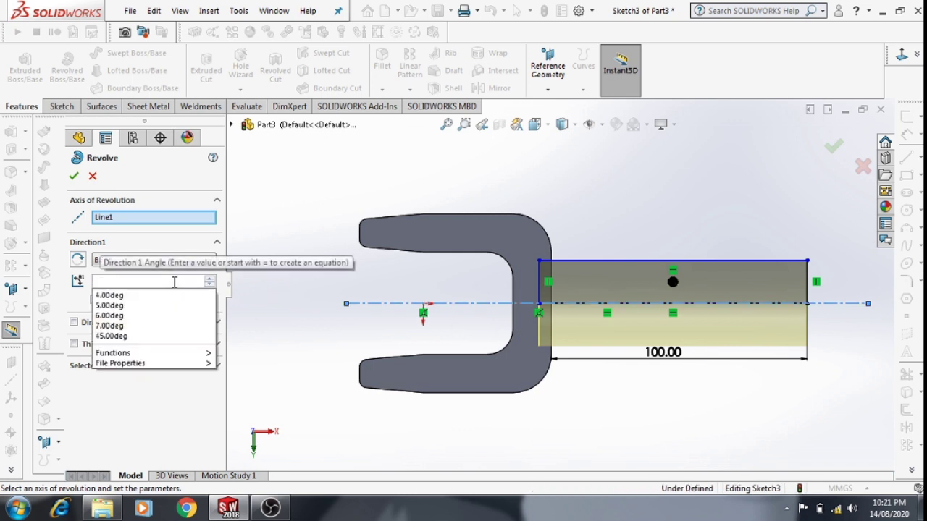
{"action": "type", "text": "90"}
{"action": "key", "text": "Return"}
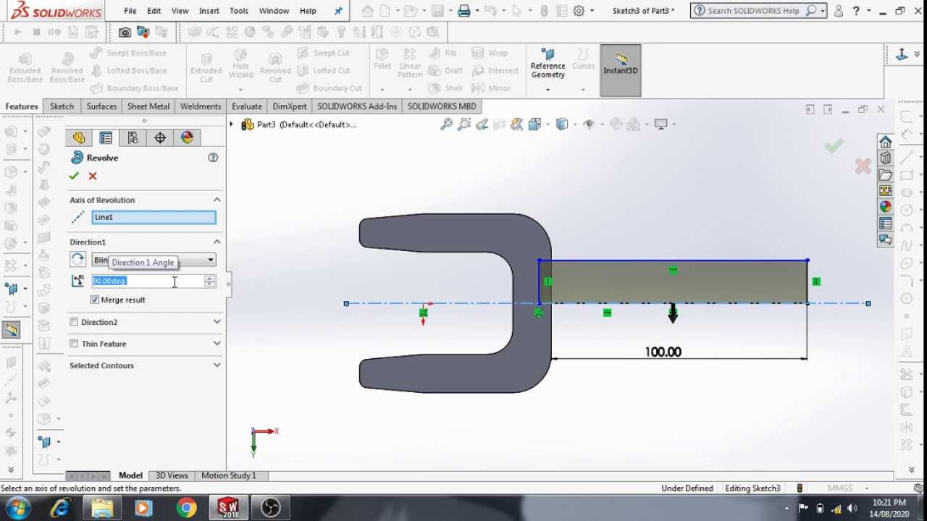
{"action": "mouse_move", "coordinate": [488, 317]}
{"action": "middle_mouse_down"}
{"action": "mouse_move", "coordinate": [420, 385]}
{"action": "mouse_move", "coordinate": [527, 384]}
{"action": "middle_mouse_up"}
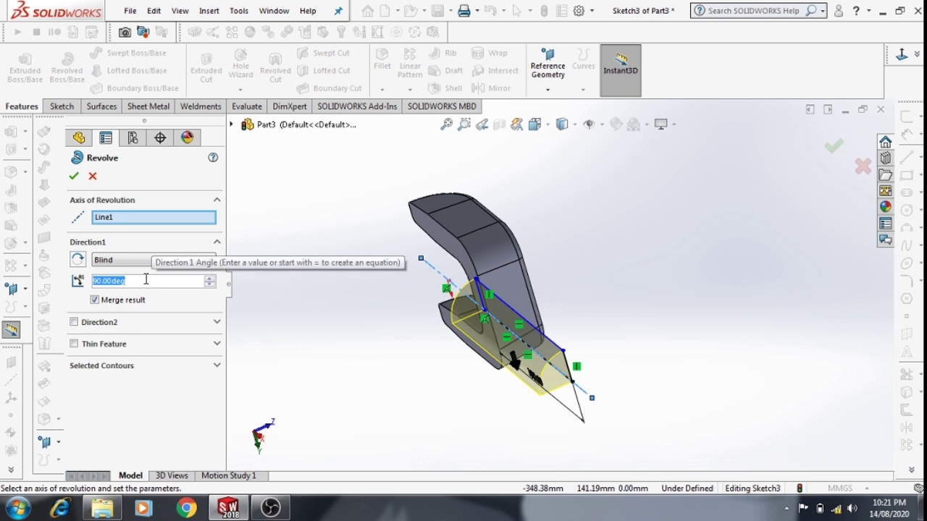
{"action": "type", "text": "-"}
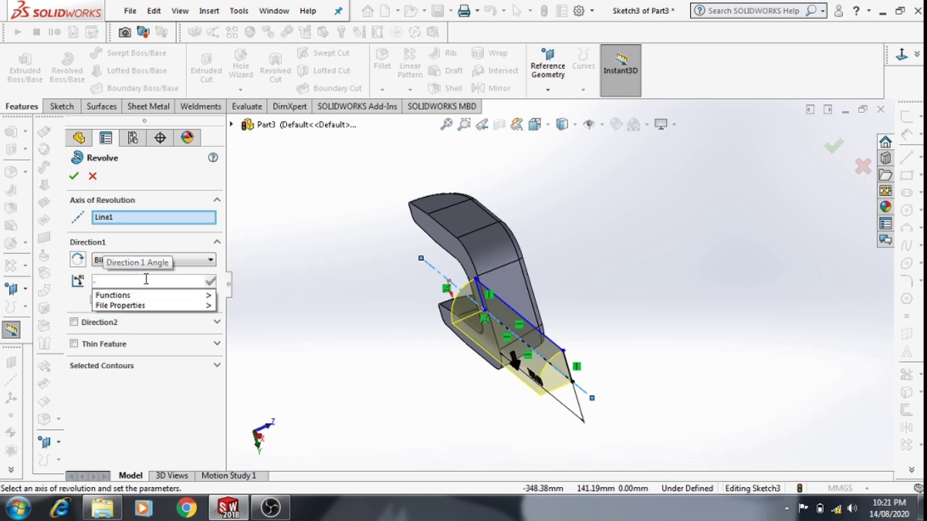
{"action": "type", "text": "180"}
{"action": "key", "text": "Return"}
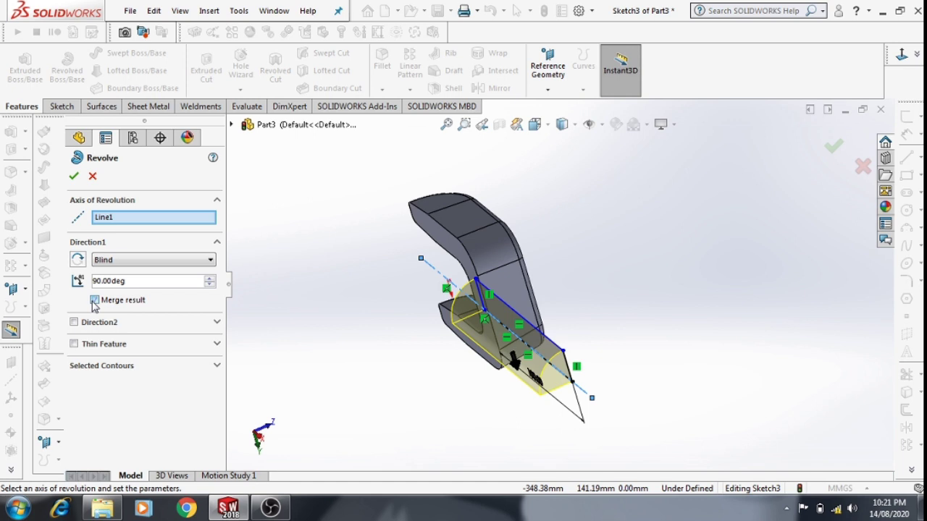
{"action": "left_click", "coordinate": [76, 262]}
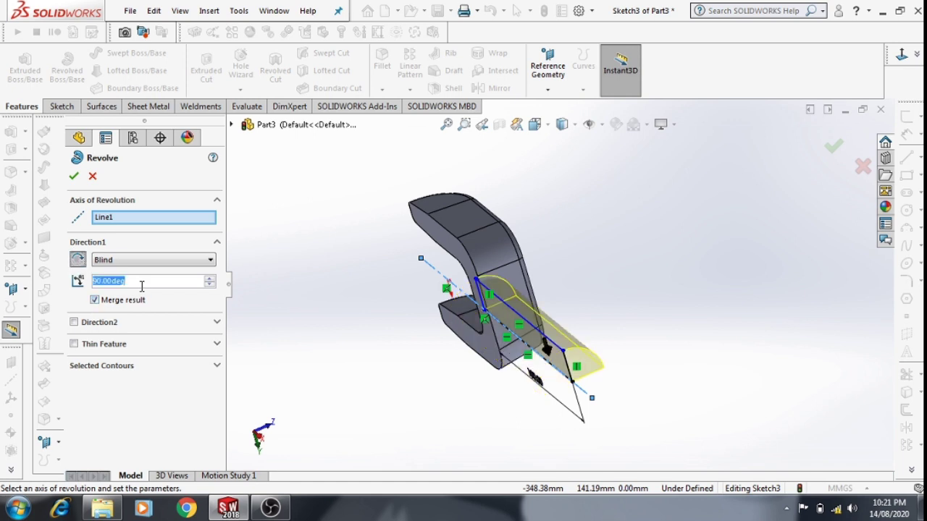
{"action": "type", "text": "180"}
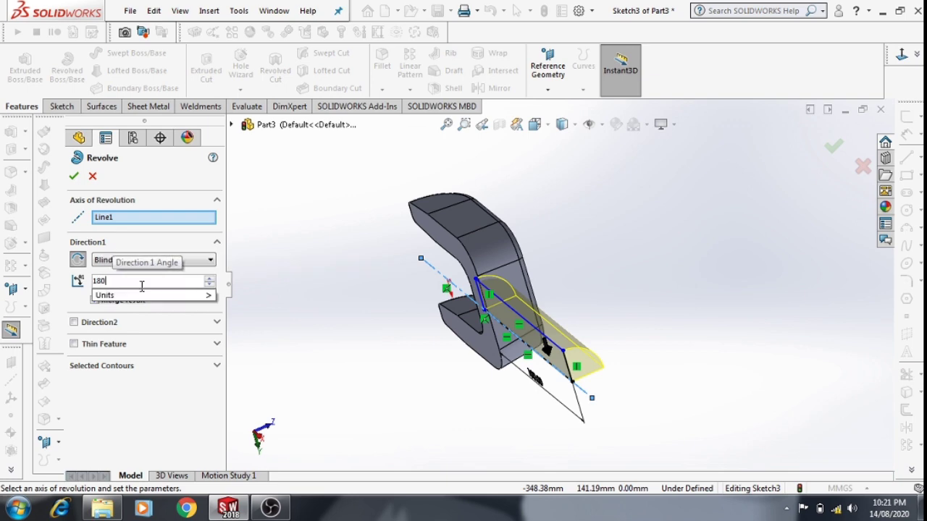
{"action": "key", "text": "Return"}
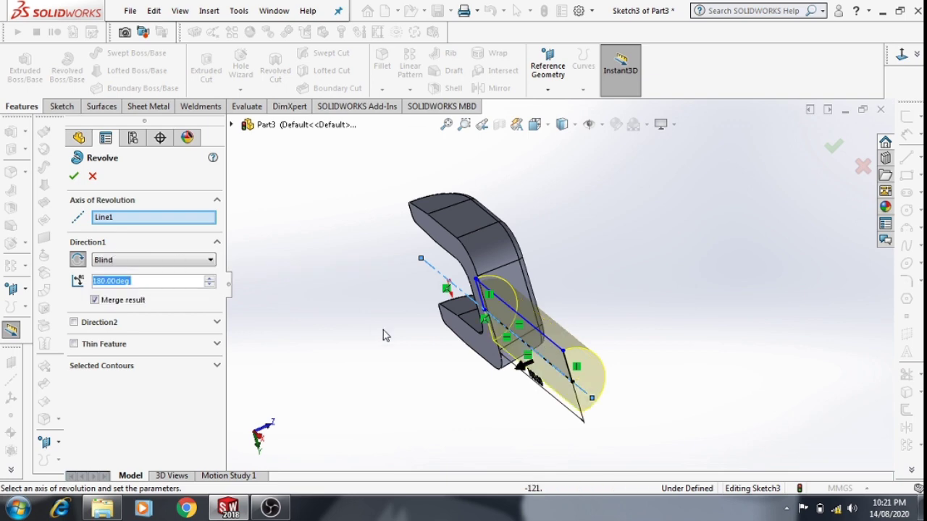
{"action": "middle_click_drag", "start_coordinate": [383, 330], "coordinate": [521, 279]}
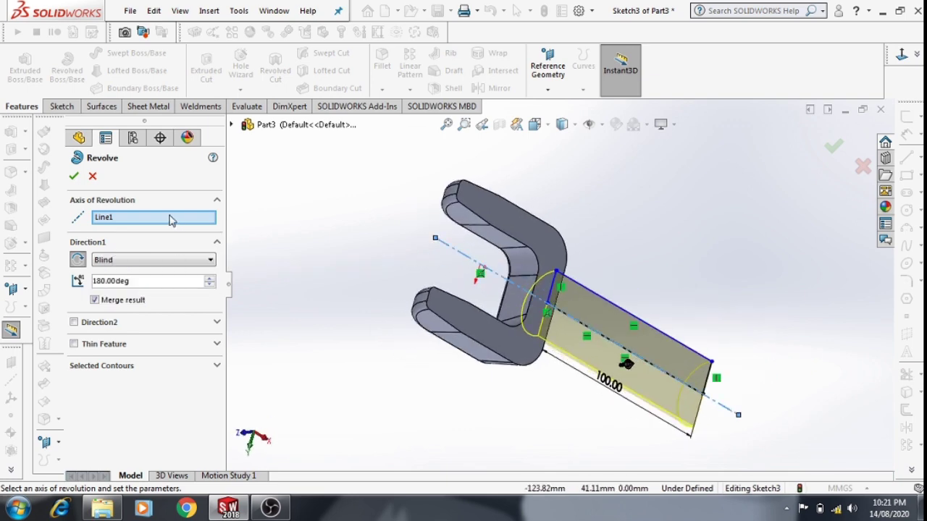
{"action": "left_click", "coordinate": [73, 176]}
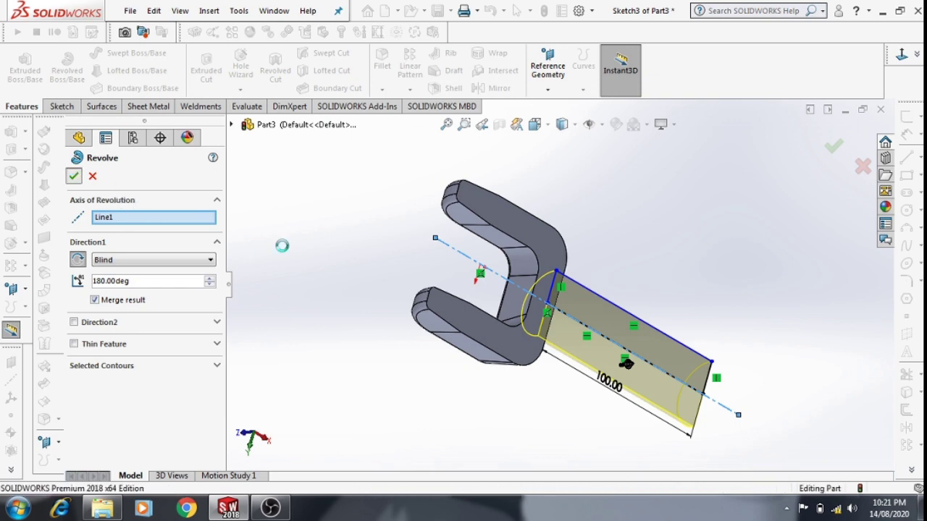
{"action": "mouse_move", "coordinate": [533, 362]}
{"action": "middle_mouse_down"}
{"action": "mouse_move", "coordinate": [490, 352]}
{"action": "mouse_move", "coordinate": [479, 298]}
{"action": "middle_mouse_up"}
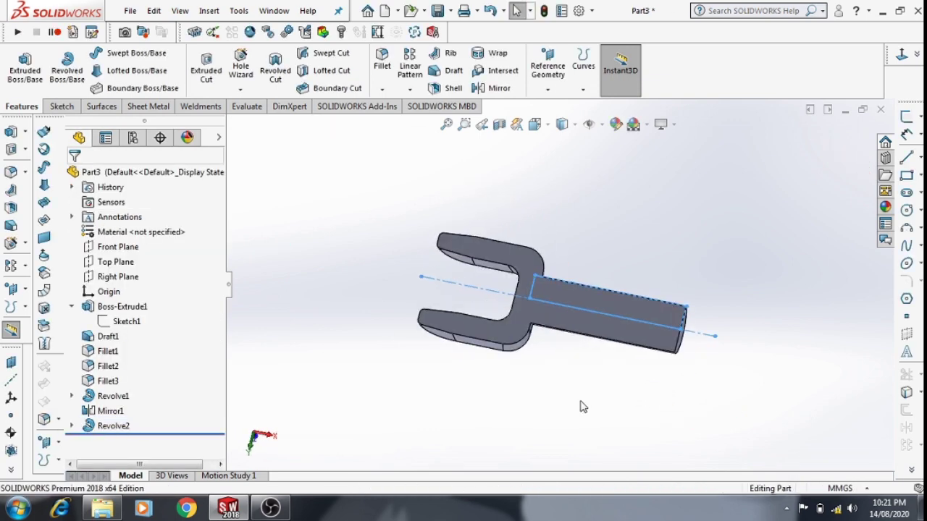
Apply a 5° draft to the shank's end face, using its long face as neutral plane.
{"action": "mouse_move", "coordinate": [581, 406]}
{"action": "middle_mouse_down"}
{"action": "mouse_move", "coordinate": [587, 388]}
{"action": "mouse_move", "coordinate": [572, 376]}
{"action": "middle_mouse_up"}
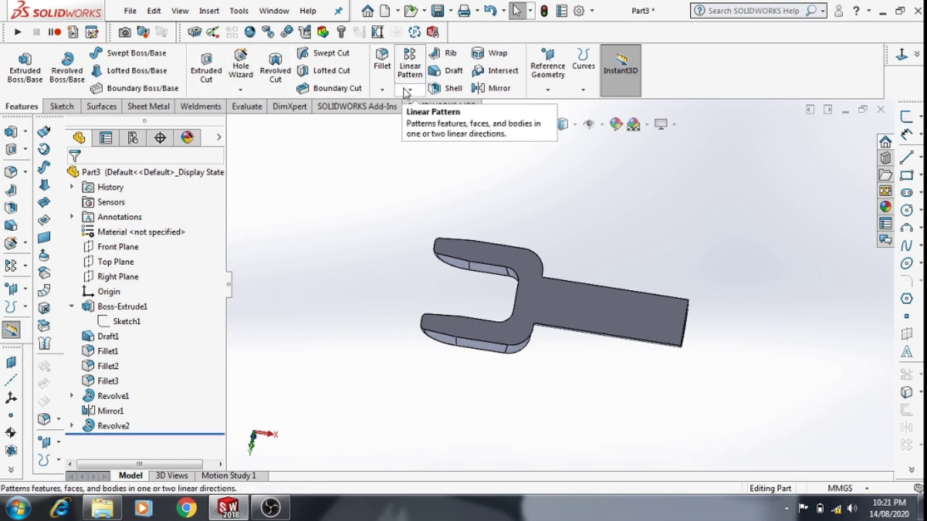
{"action": "left_click", "coordinate": [449, 71]}
{"action": "middle_click_drag", "start_coordinate": [379, 283], "coordinate": [330, 316]}
{"action": "scroll", "coordinate": [706, 405], "scroll_direction": "down", "scroll_amount": 4}
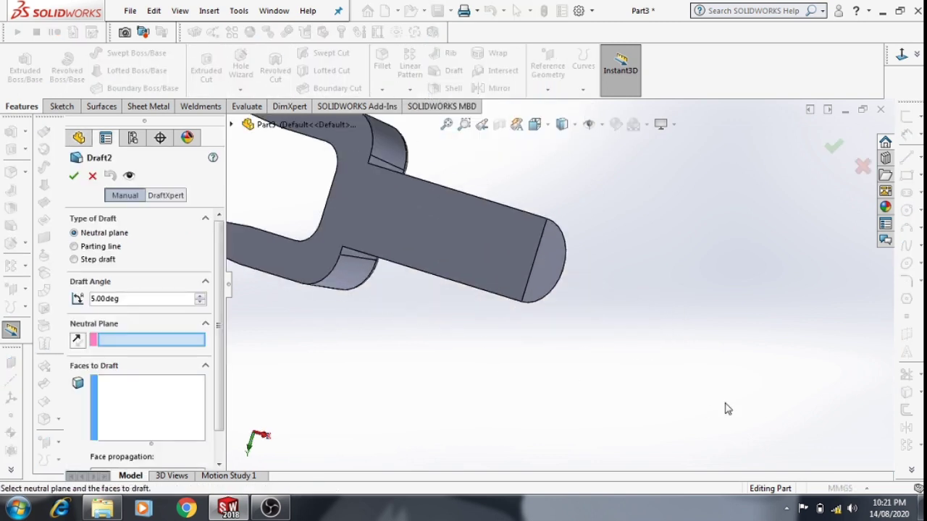
{"action": "left_click", "coordinate": [509, 270]}
{"action": "left_click", "coordinate": [548, 271]}
{"action": "mouse_move", "coordinate": [549, 271]}
{"action": "middle_mouse_down"}
{"action": "mouse_move", "coordinate": [346, 200]}
{"action": "mouse_move", "coordinate": [360, 197]}
{"action": "middle_mouse_up"}
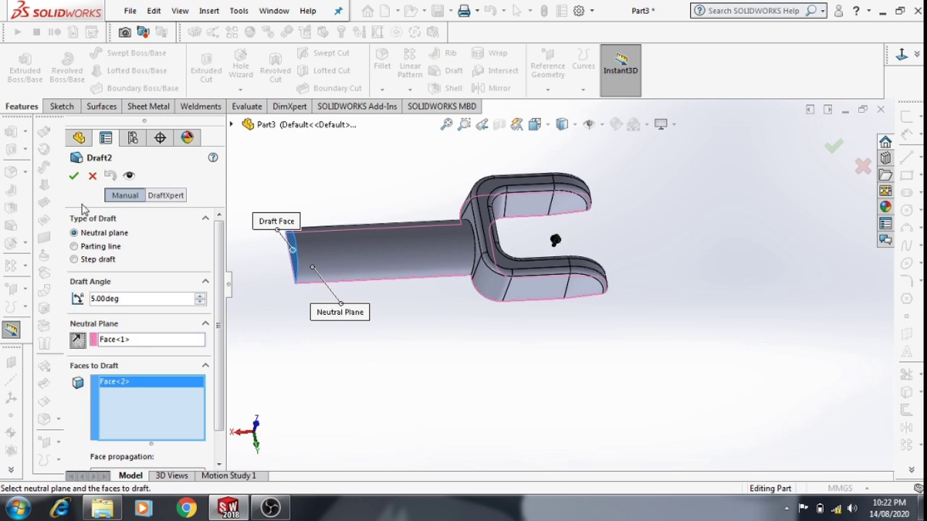
{"action": "left_click", "coordinate": [73, 176]}
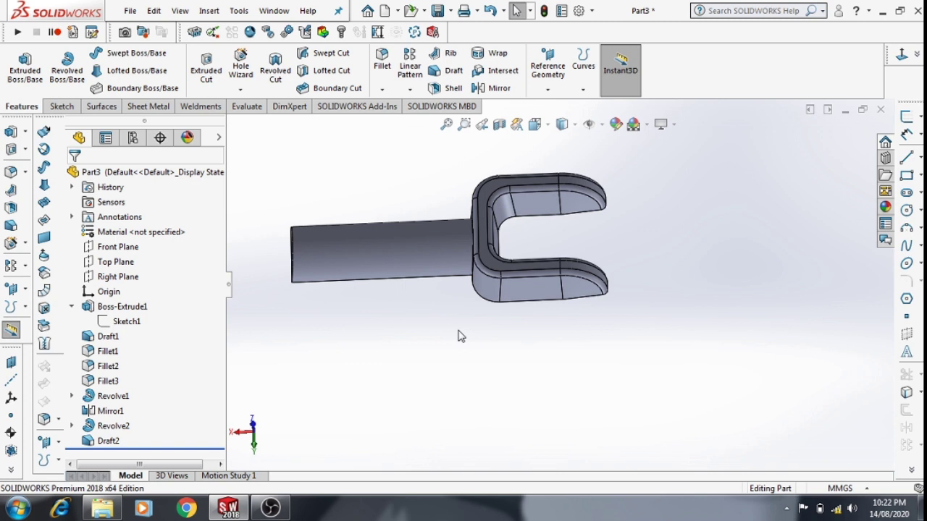
{"action": "middle_click_drag", "start_coordinate": [457, 335], "coordinate": [477, 325]}
Fillet the shank-to-fork edge with a 5 mm radius as Fillet4.
{"action": "left_click", "coordinate": [381, 61]}
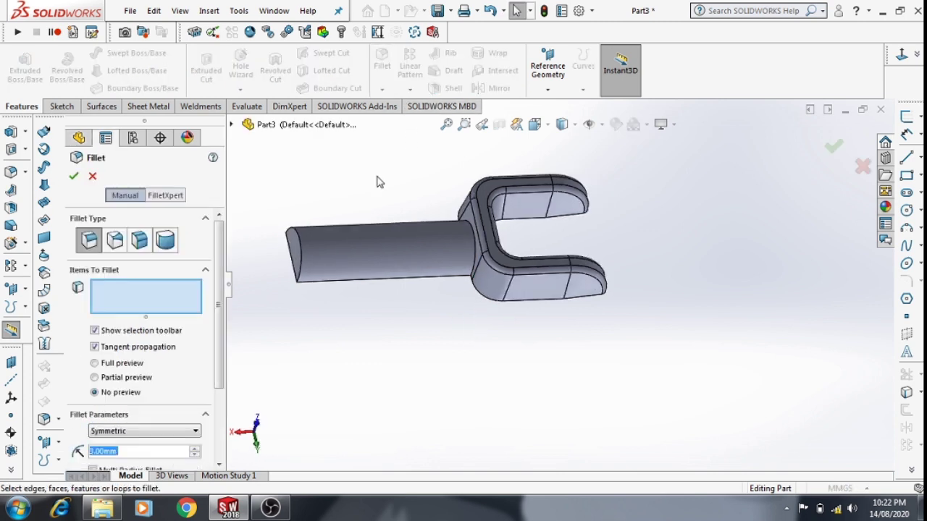
{"action": "middle_click_drag", "start_coordinate": [376, 181], "coordinate": [439, 333]}
{"action": "left_click", "coordinate": [472, 262]}
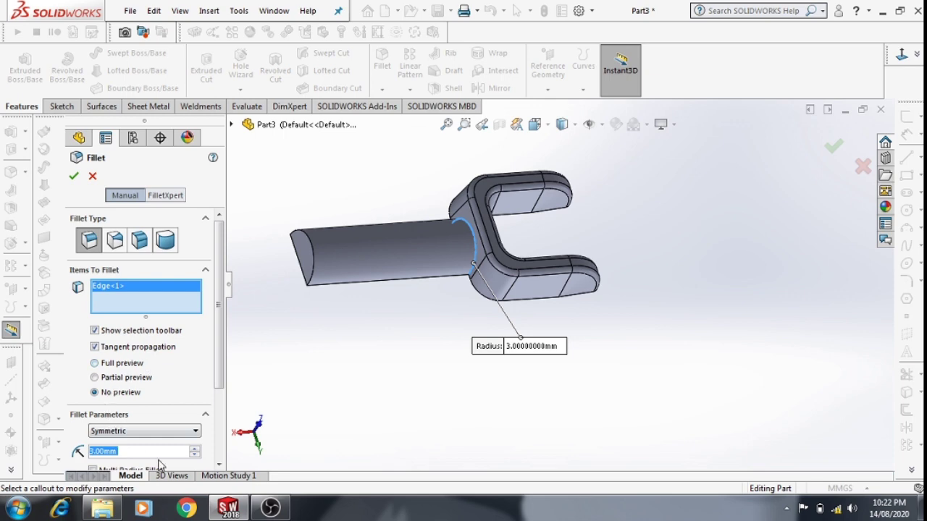
{"action": "type", "text": "5"}
{"action": "key", "text": "Return"}
{"action": "left_click", "coordinate": [73, 176]}
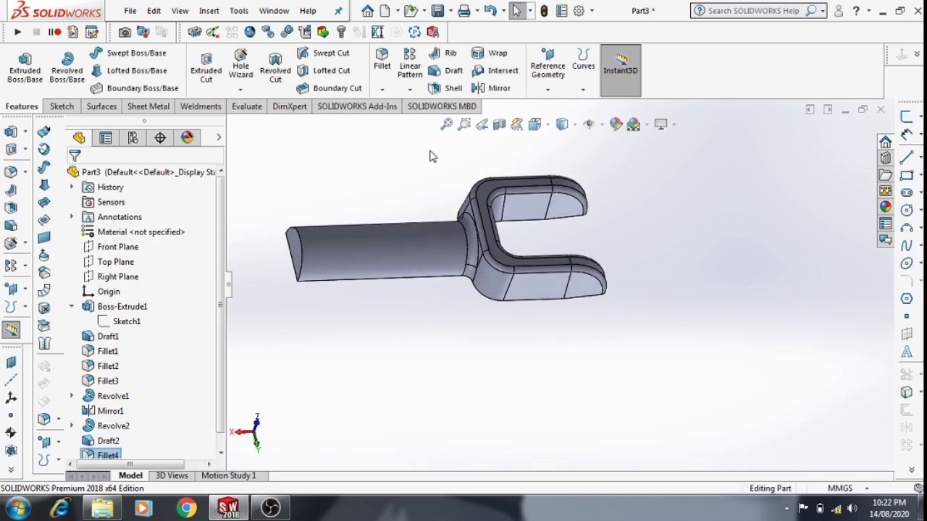
Add a 3 mm fillet on the edge at the shank's far end.
{"action": "left_click", "coordinate": [381, 64]}
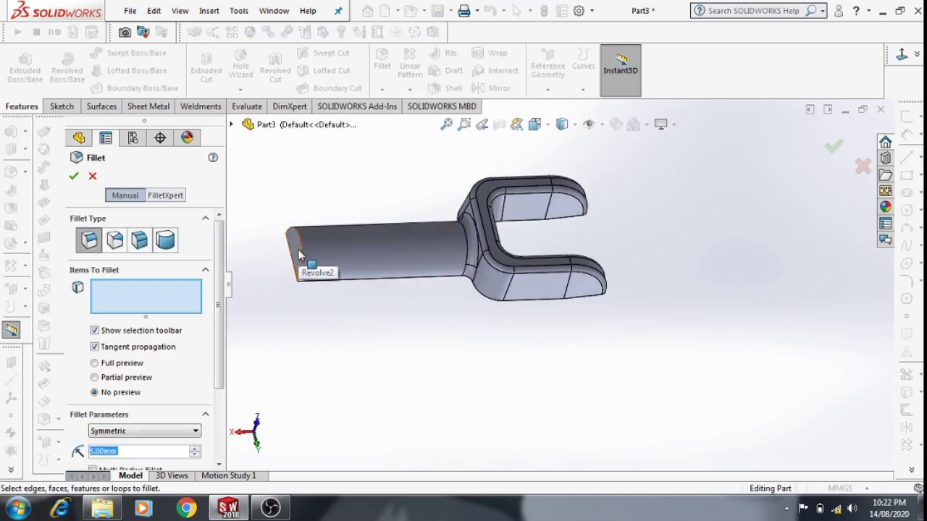
{"action": "left_click", "coordinate": [302, 257]}
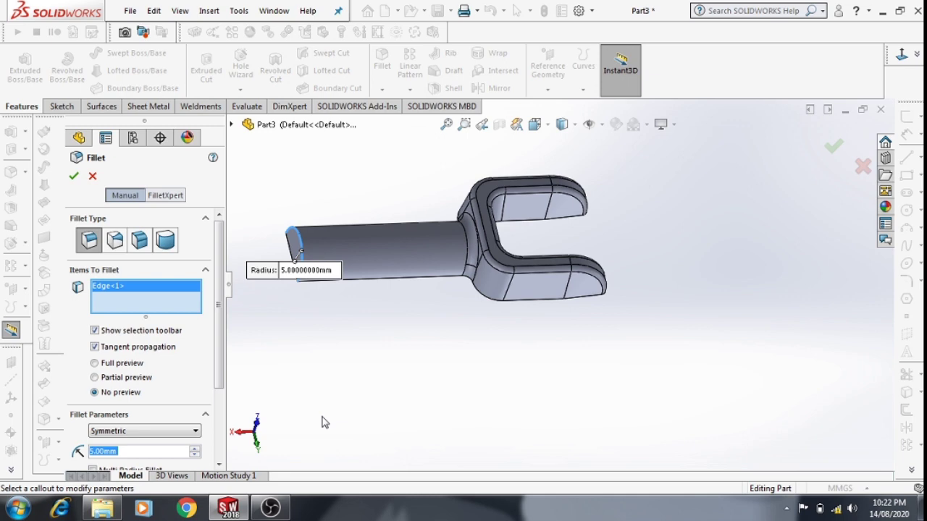
{"action": "type", "text": "3"}
{"action": "key", "text": "Return"}
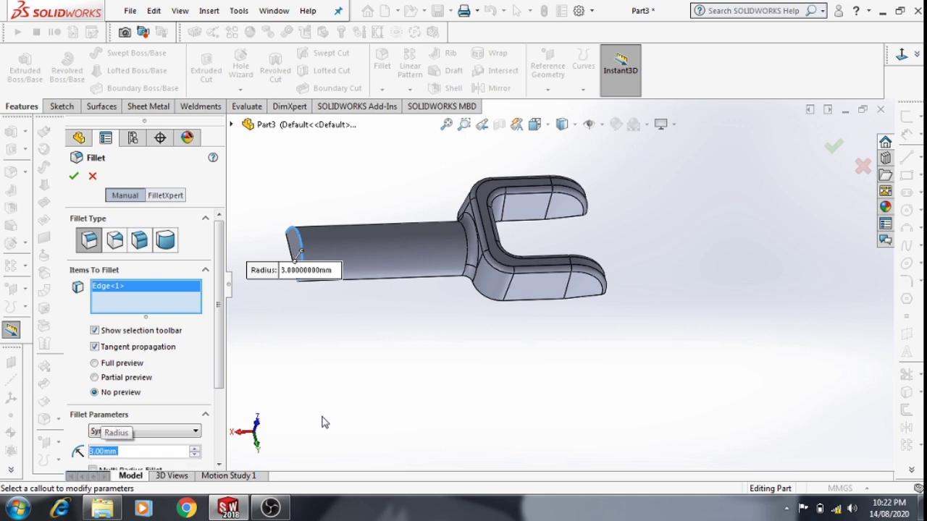
{"action": "left_click", "coordinate": [70, 178]}
{"action": "mouse_move", "coordinate": [497, 393]}
{"action": "middle_mouse_down"}
{"action": "mouse_move", "coordinate": [542, 311]}
{"action": "mouse_move", "coordinate": [549, 248]}
{"action": "middle_mouse_up"}
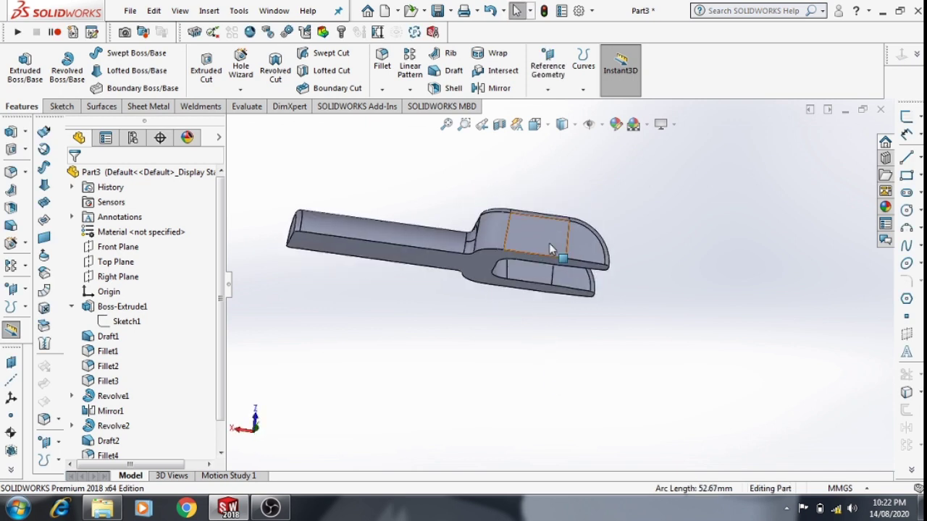
Mirror the whole body about its flat face to form a full round shank and fork.
{"action": "left_click", "coordinate": [410, 89]}
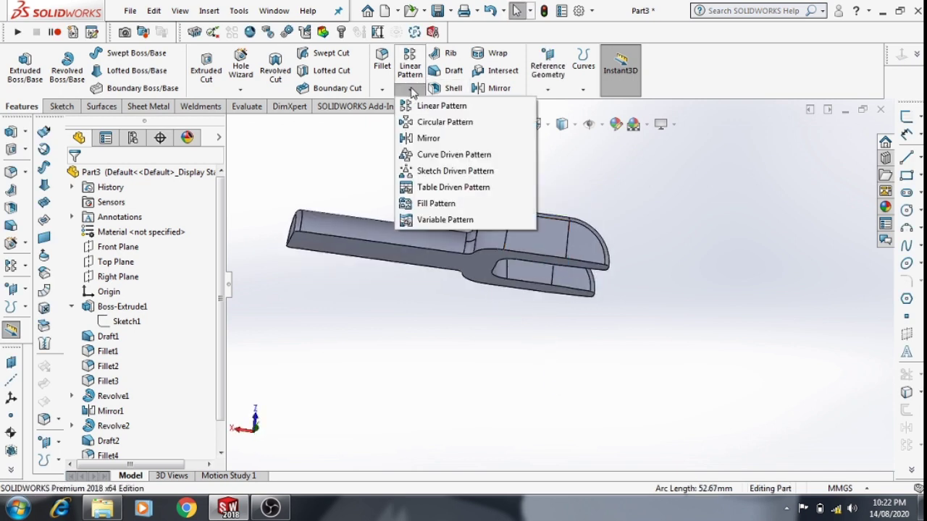
{"action": "left_click", "coordinate": [429, 138]}
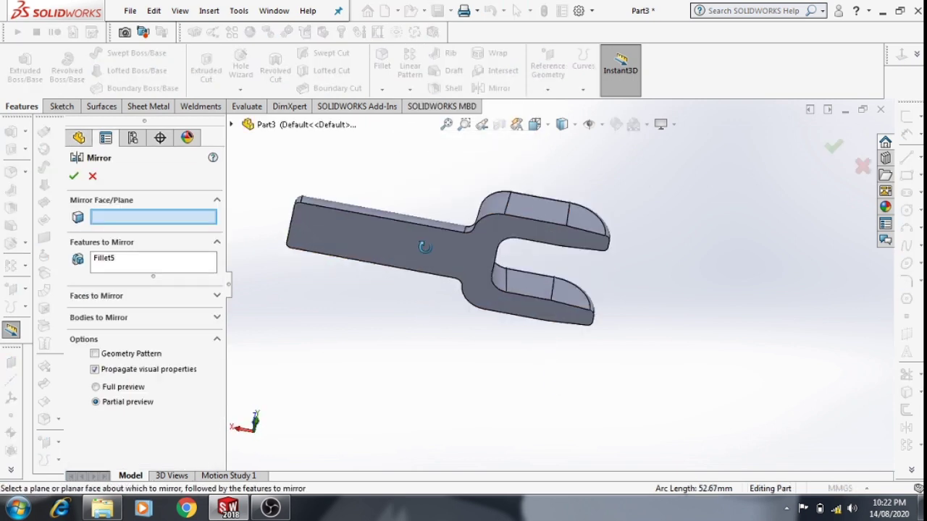
{"action": "middle_click_drag", "start_coordinate": [425, 247], "coordinate": [443, 244]}
{"action": "left_click", "coordinate": [294, 230]}
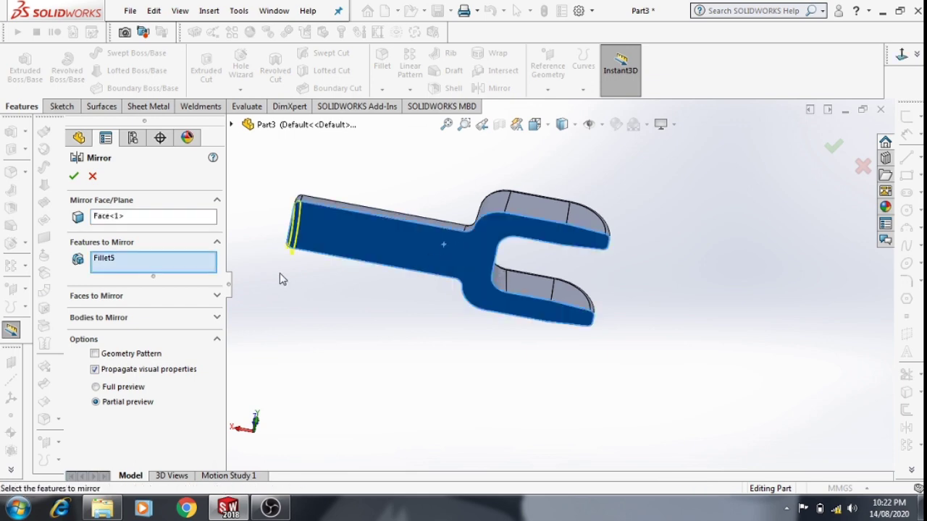
{"action": "left_click", "coordinate": [184, 318]}
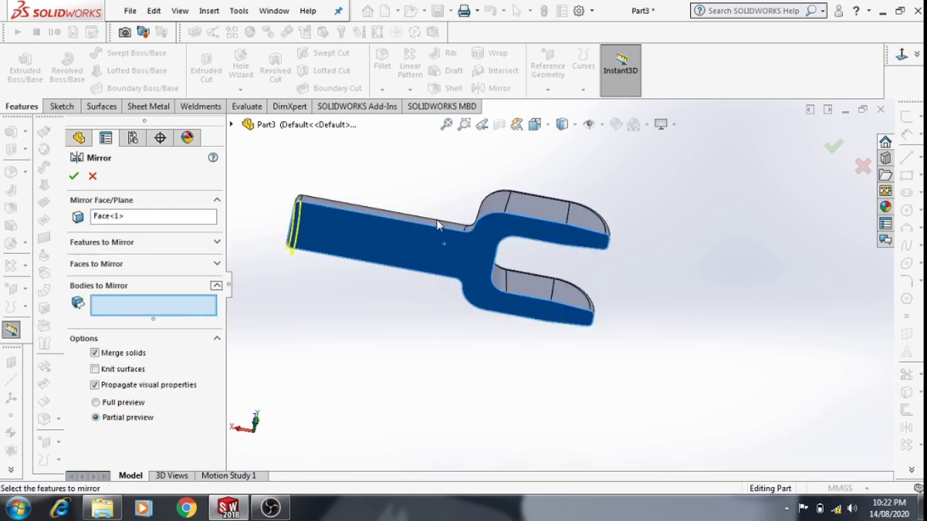
{"action": "left_click", "coordinate": [441, 234]}
{"action": "middle_click_drag", "start_coordinate": [357, 294], "coordinate": [341, 362]}
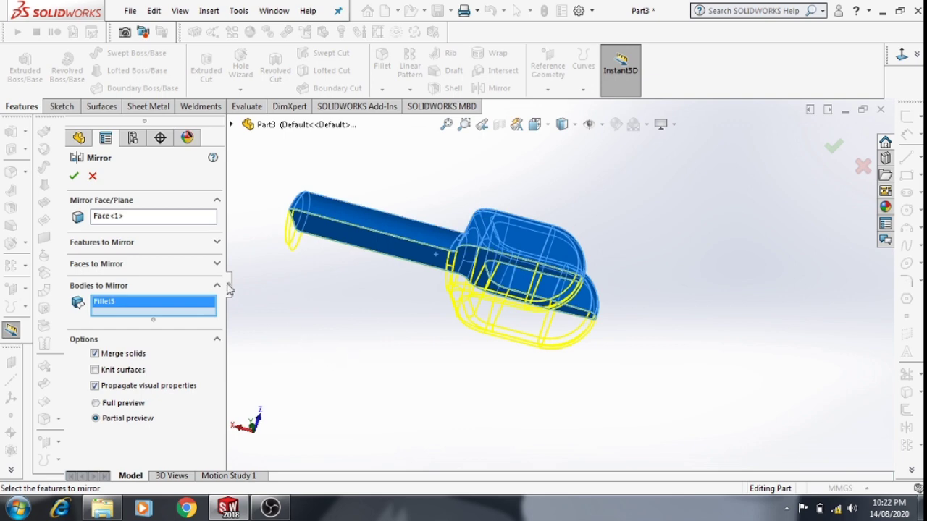
{"action": "left_click", "coordinate": [73, 176]}
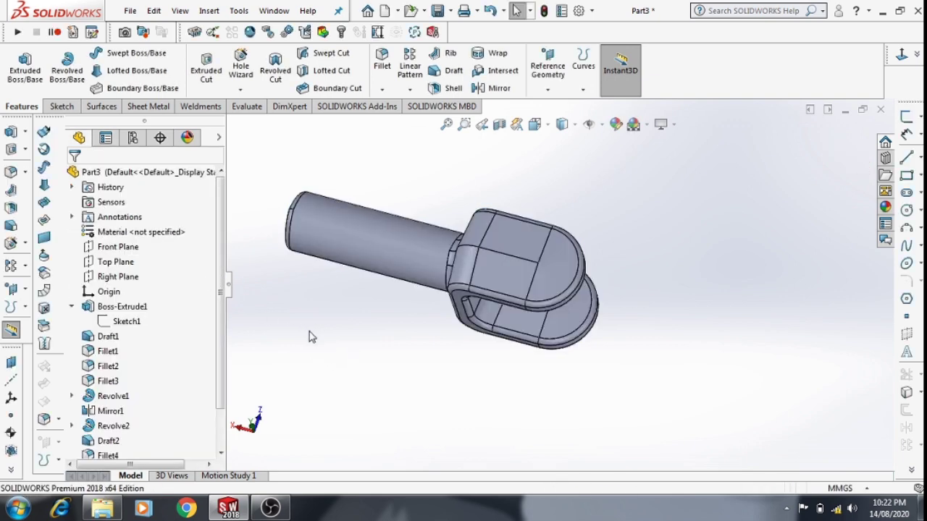
Orbit the model to inspect the finished clevis.
{"action": "mouse_move", "coordinate": [325, 348]}
{"action": "middle_mouse_down"}
{"action": "mouse_move", "coordinate": [437, 386]}
{"action": "mouse_move", "coordinate": [378, 358]}
{"action": "mouse_move", "coordinate": [282, 363]}
{"action": "mouse_move", "coordinate": [341, 374]}
{"action": "mouse_move", "coordinate": [395, 325]}
{"action": "mouse_move", "coordinate": [436, 306]}
{"action": "mouse_move", "coordinate": [435, 364]}
{"action": "mouse_move", "coordinate": [441, 331]}
{"action": "mouse_move", "coordinate": [455, 345]}
{"action": "middle_mouse_up"}
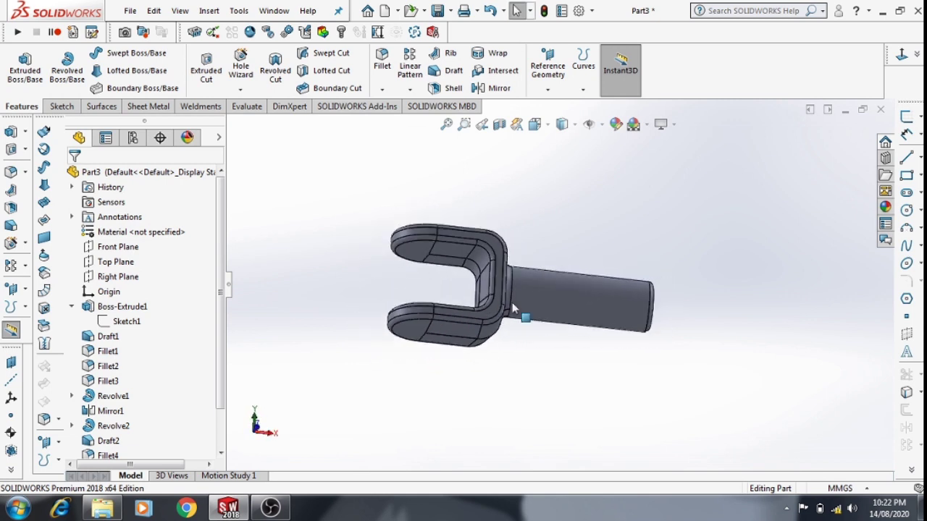
{"action": "mouse_move", "coordinate": [512, 308]}
{"action": "middle_mouse_down"}
{"action": "mouse_move", "coordinate": [507, 319]}
{"action": "mouse_move", "coordinate": [533, 341]}
{"action": "mouse_move", "coordinate": [499, 321]}
{"action": "mouse_move", "coordinate": [516, 318]}
{"action": "mouse_move", "coordinate": [460, 217]}
{"action": "middle_mouse_up"}
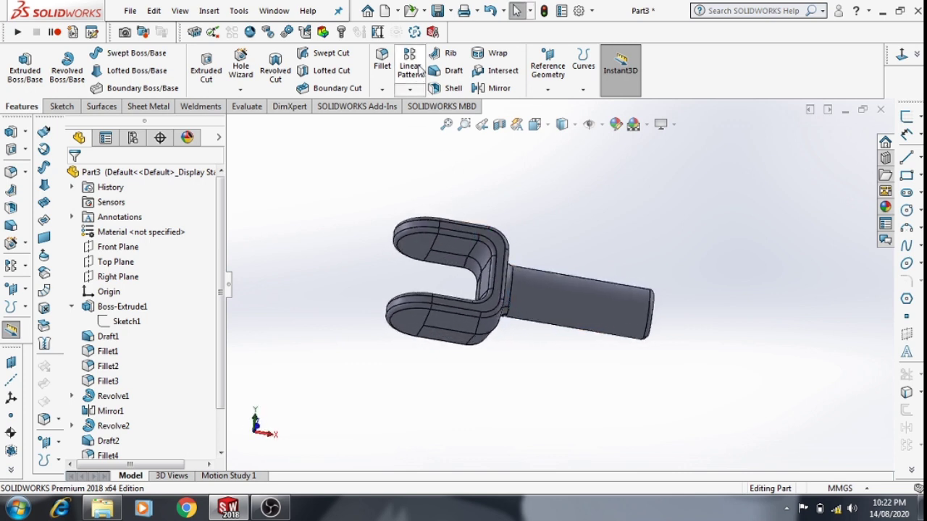
Set the save location to the Desktop and enter CLEVIS as the file name.
{"action": "left_click", "coordinate": [437, 11]}
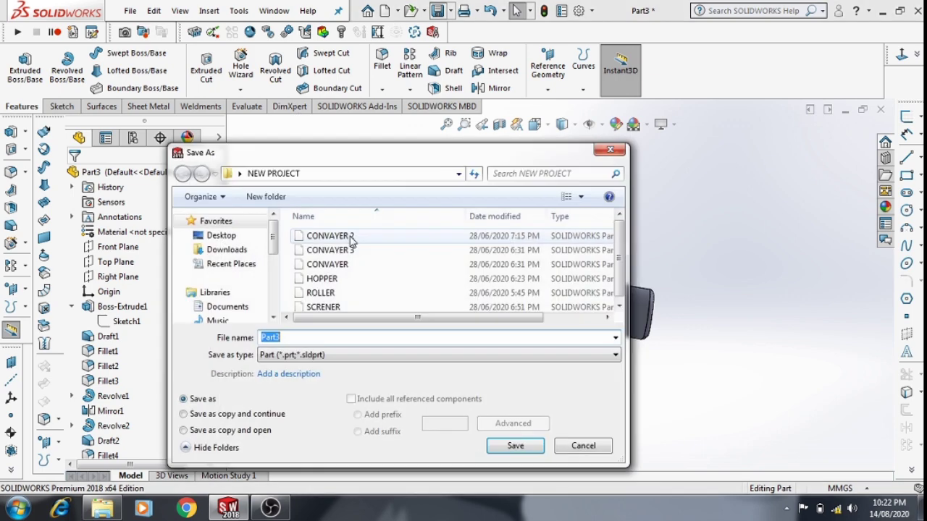
{"action": "left_click", "coordinate": [287, 341]}
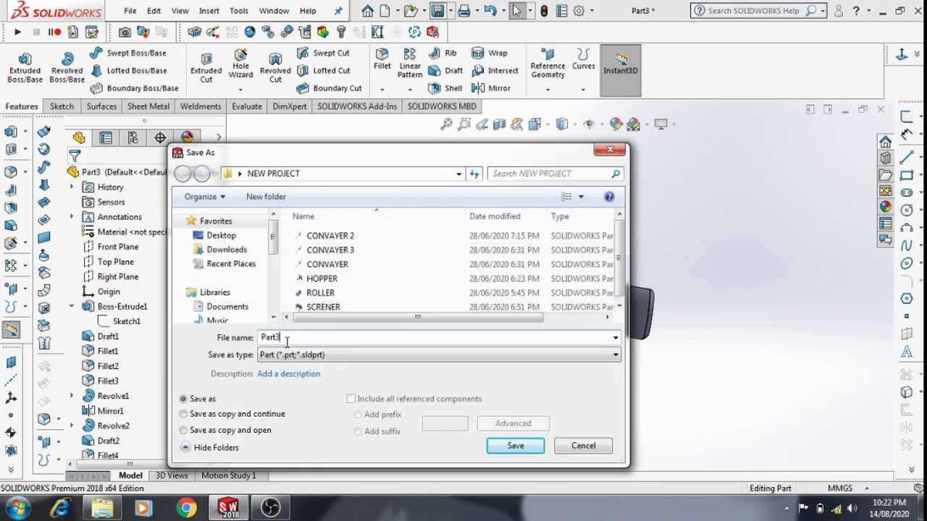
{"action": "left_click_drag", "start_coordinate": [286, 340], "coordinate": [252, 347]}
{"action": "left_click", "coordinate": [221, 235]}
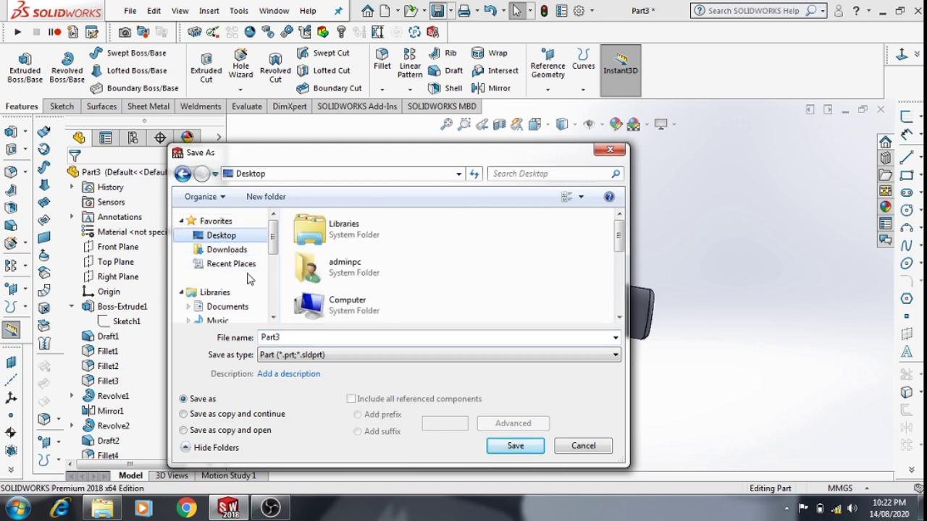
{"action": "left_click", "coordinate": [307, 338]}
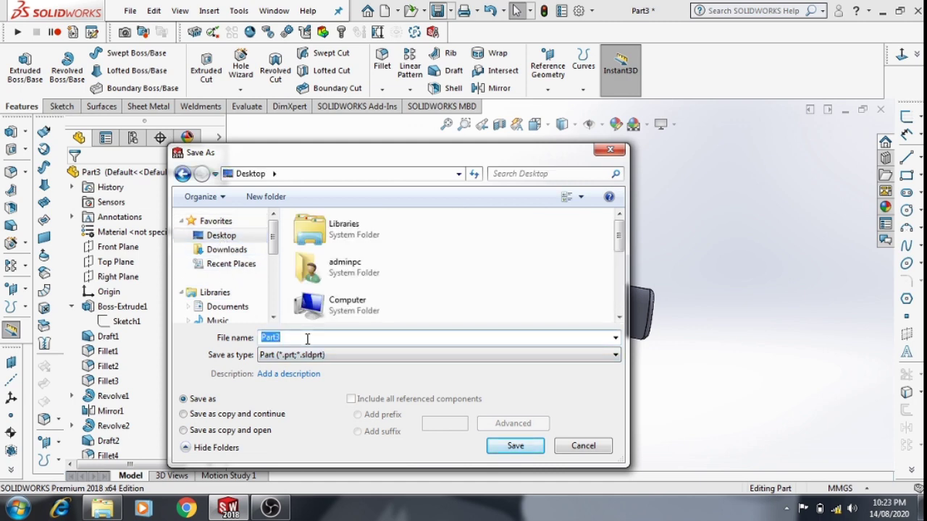
{"action": "type", "text": "CLEV"}
{"action": "type", "text": "IS"}
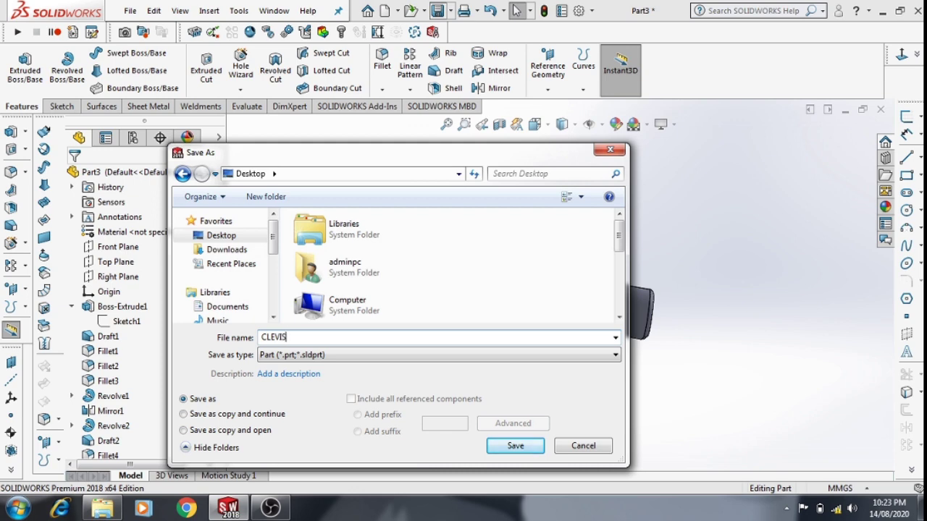